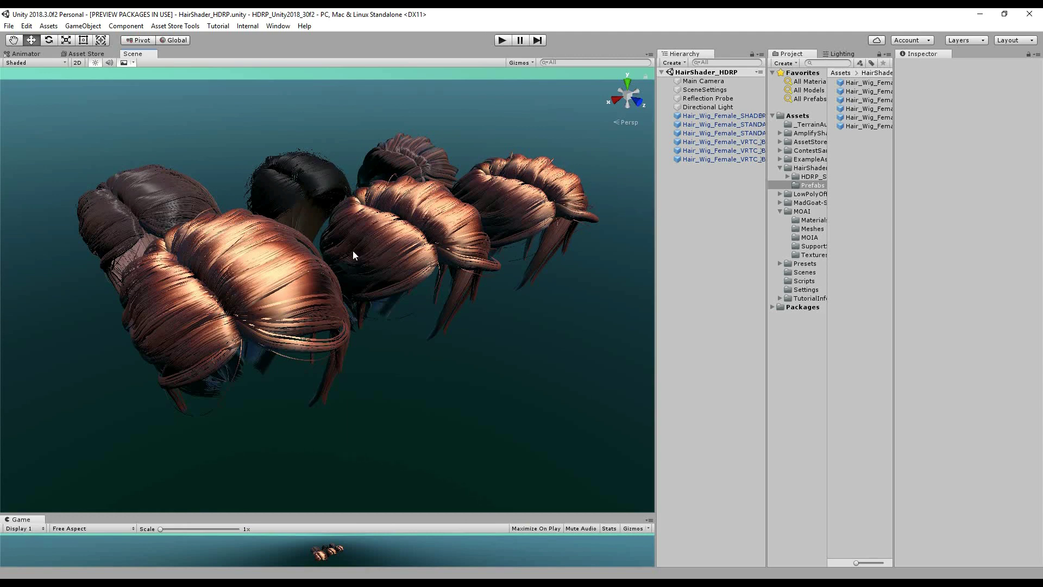
Widen the Hierarchy and Project areas to show more of the wig object and prefab names.
left_click_drag(338, 289, 360, 306, "alt")
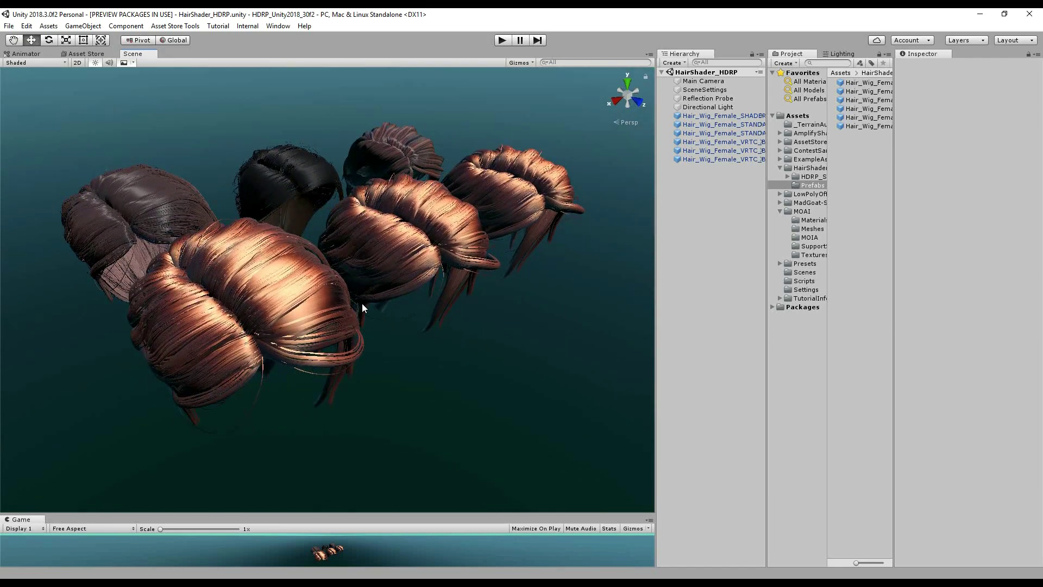
mouse_move(353, 239)
left_mouse_down("alt")
mouse_move(363, 234)
mouse_move(352, 233)
mouse_move(364, 245)
left_mouse_up("alt")
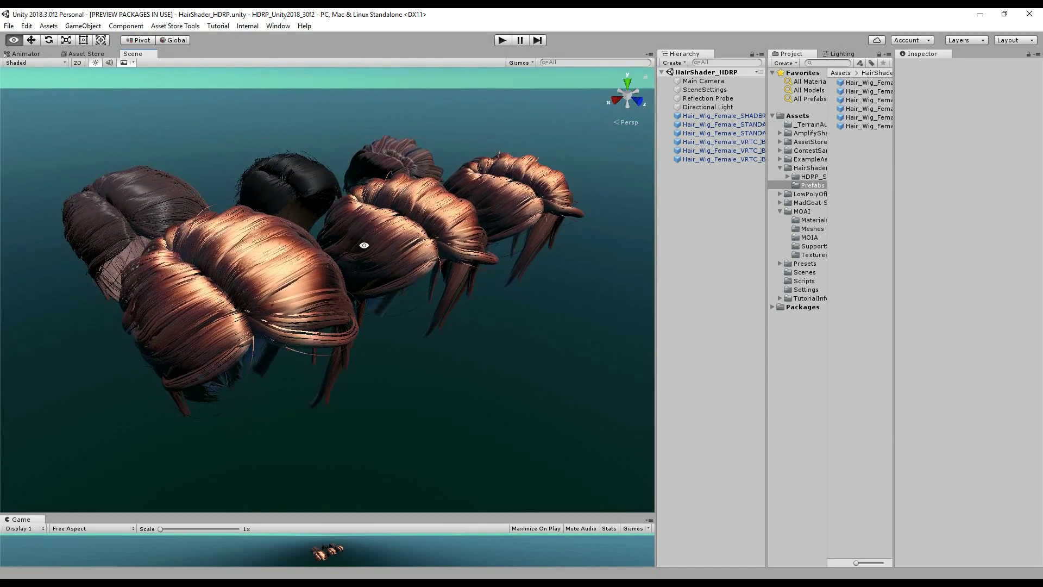
left_click_drag(656, 295, 622, 293)
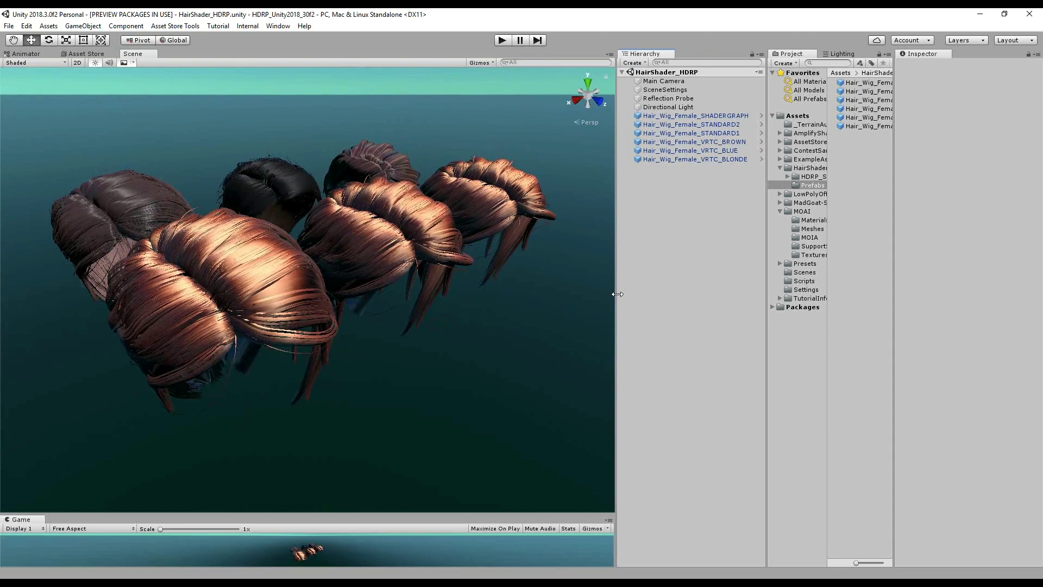
left_click_drag(438, 292, 414, 285, "alt")
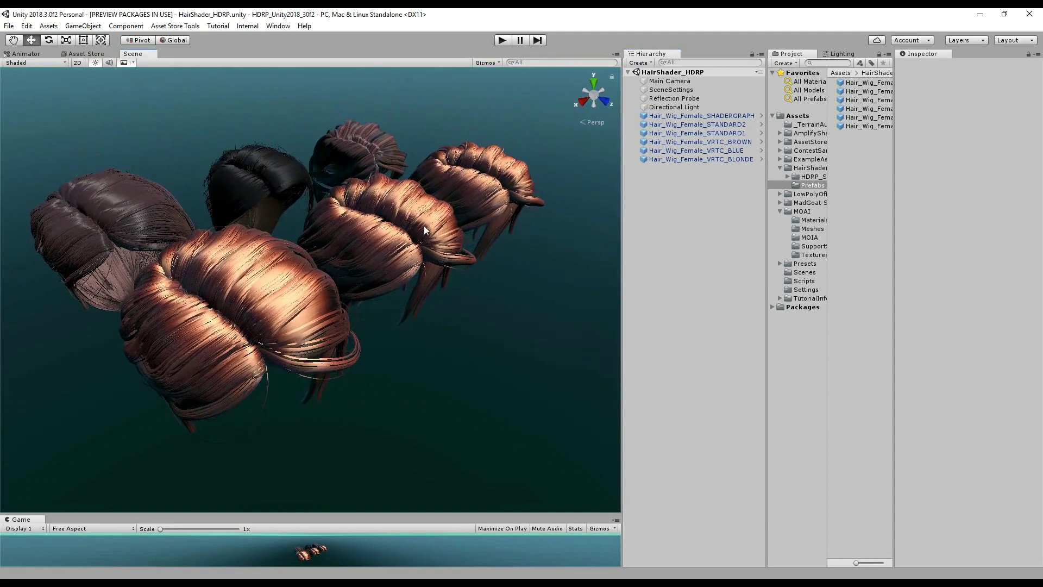
left_click_drag(622, 267, 595, 265)
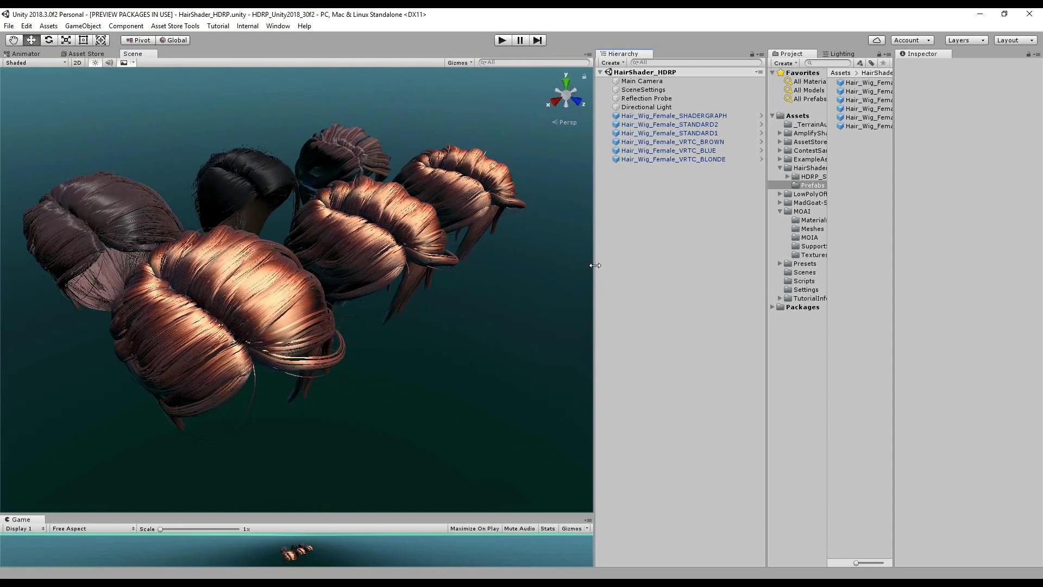
left_click_drag(766, 348, 722, 345)
left_click_drag(461, 302, 485, 233, "alt")
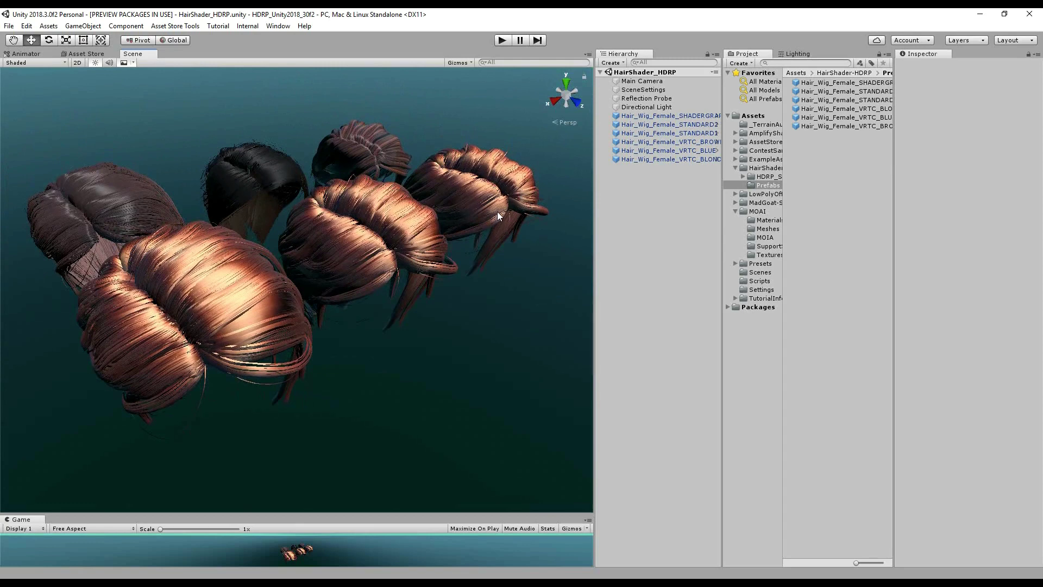
left_click_drag(594, 234, 581, 234)
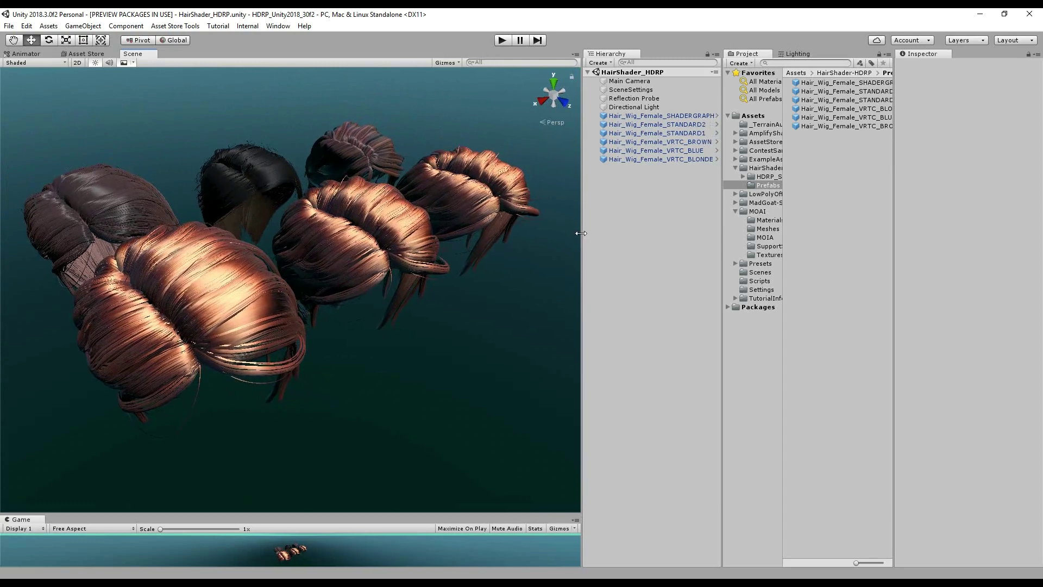
Select the Shader Graph wig in the back row and widen the Inspector to view its material properties.
scroll(408, 182, "up", 2)
scroll(395, 188, "up", 2)
scroll(395, 188, "up", 1)
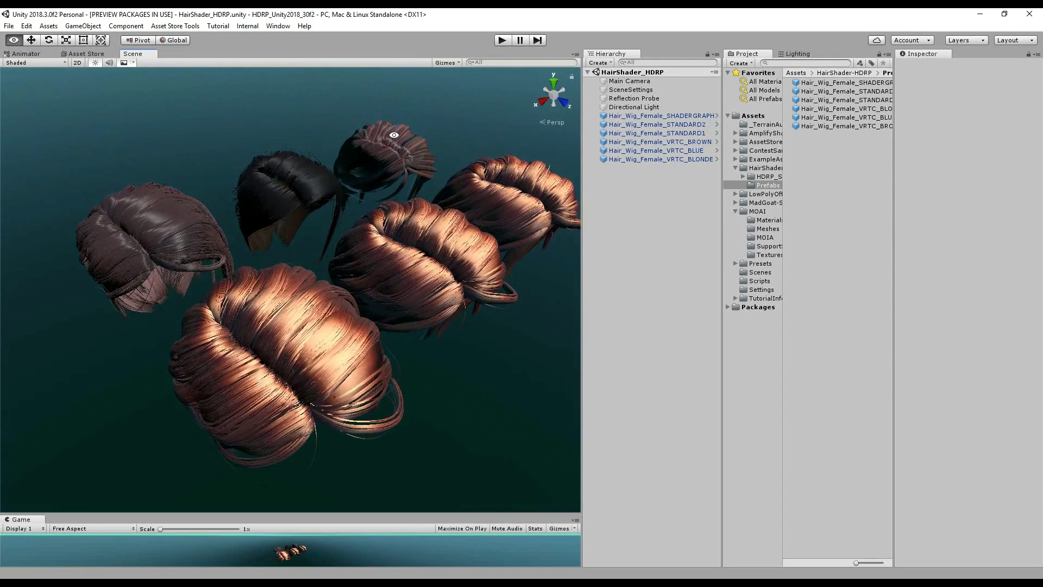
left_click_drag(183, 227, 386, 126, "alt")
left_click(373, 142)
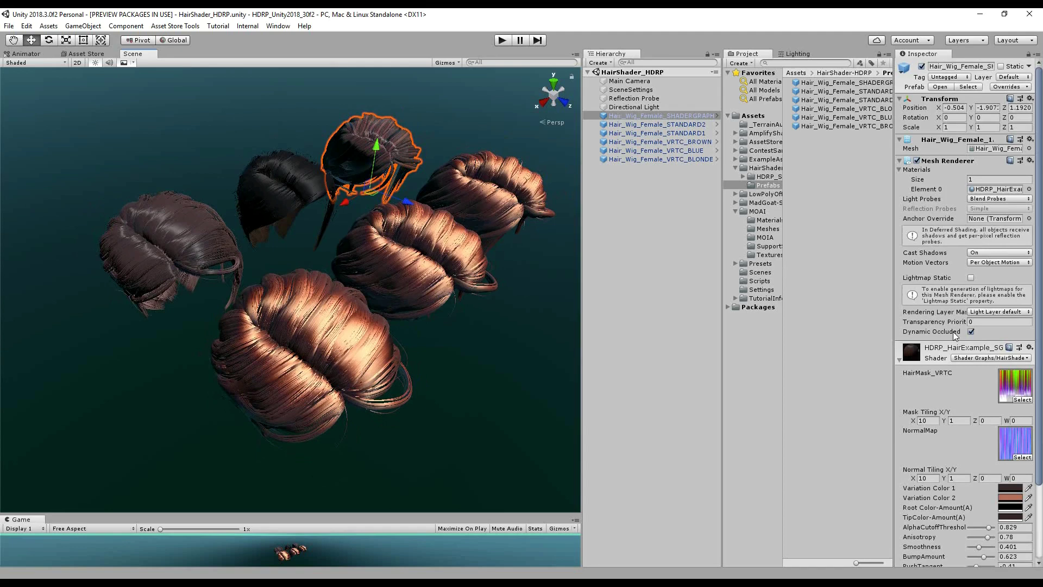
left_click_drag(895, 373, 828, 373)
Examine the HDRP/Lit material settings of the two standard wigs, starting with Hair_Wig_Female_STANDARD2.
left_click(292, 179)
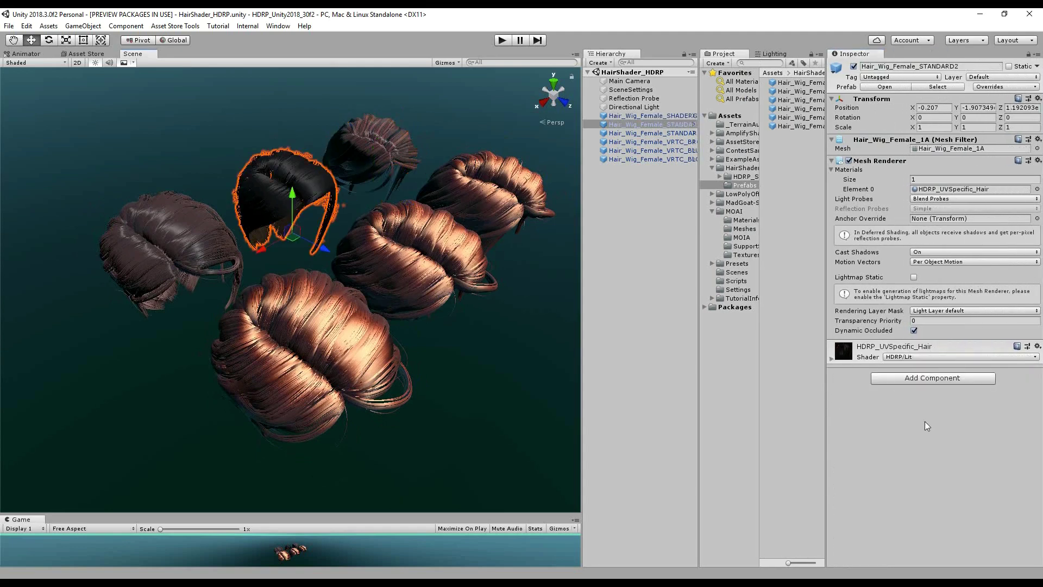
left_click(832, 359)
scroll(870, 361, "down", 3)
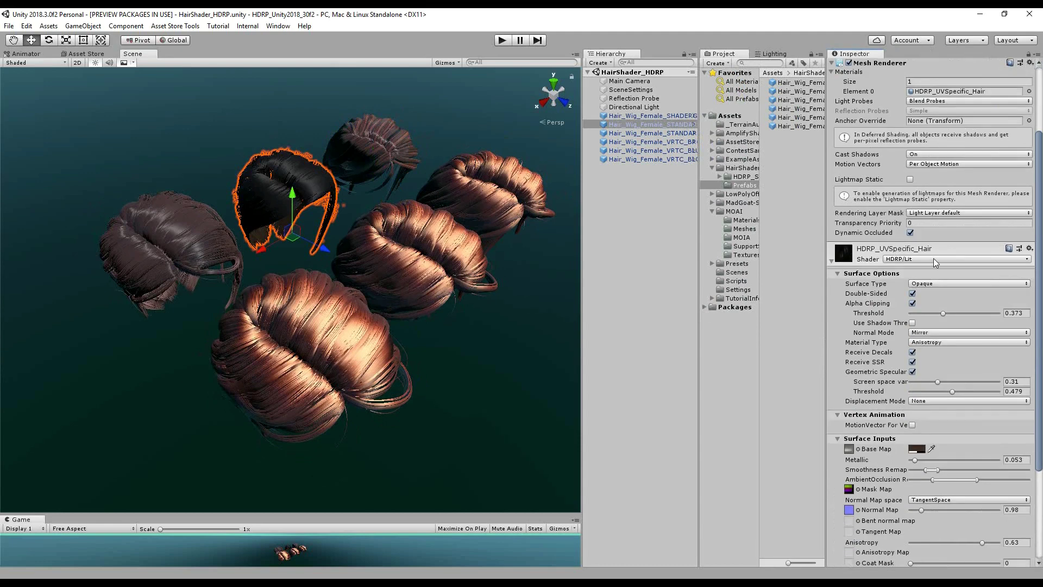
left_click(195, 222)
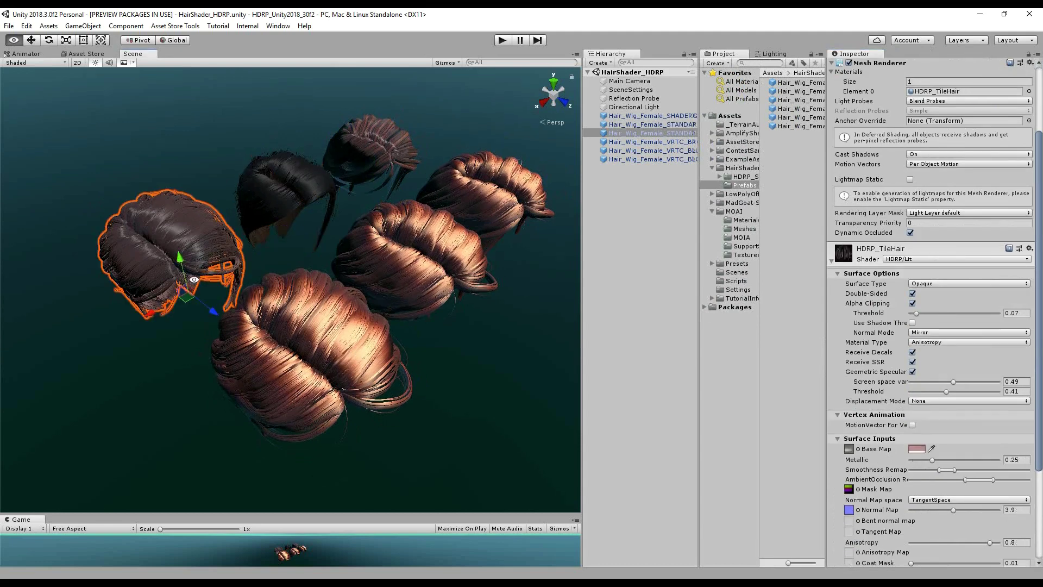
Slightly lower the Anisotropy of the HDRP_HairExample_SG material on the Shader Graph wig.
left_click_drag(194, 222, 402, 158, "alt")
left_click(399, 144)
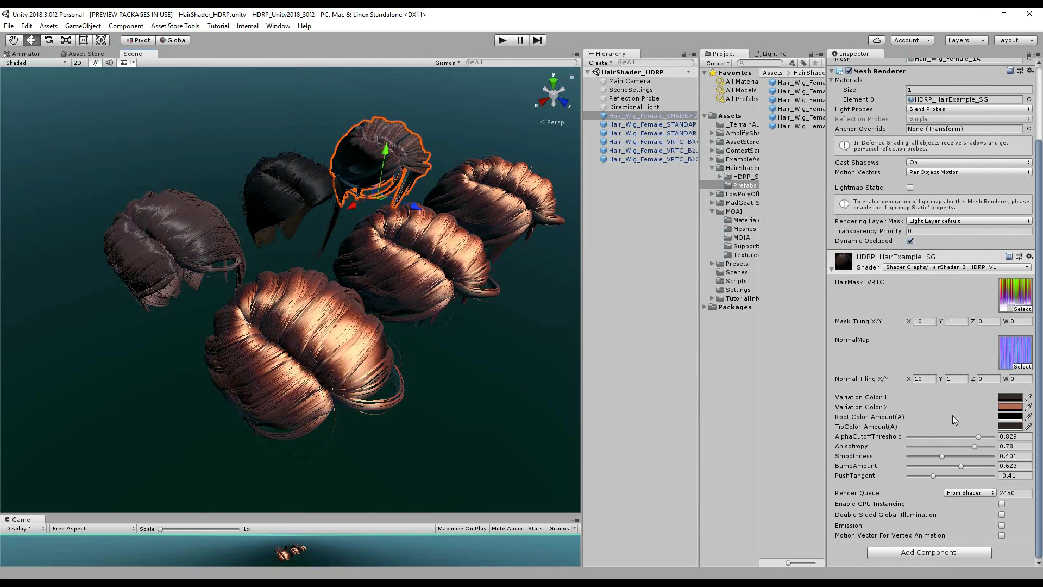
left_click_drag(975, 446, 964, 443)
mouse_move(432, 355)
right_mouse_down()
mouse_move(410, 324)
mouse_move(419, 319)
mouse_move(425, 349)
right_mouse_up()
Select the Hair_Wig_Female_VRTC_BROWN wig and examine it with its VRTC hair shader from several angles.
left_click(456, 191)
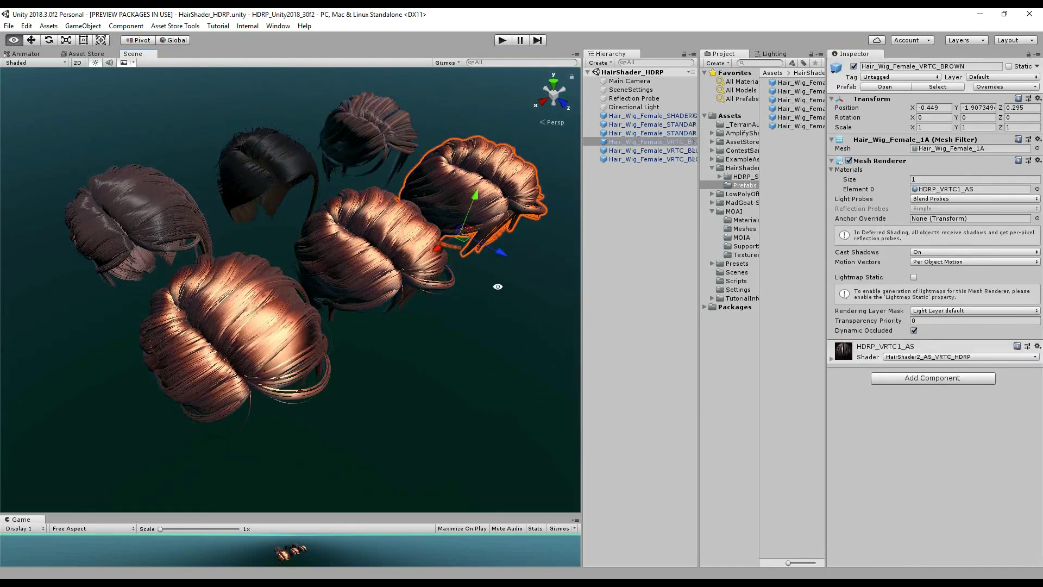
right_click_drag(498, 287, 427, 207)
right_click_drag(370, 234, 419, 269)
left_click_drag(584, 318, 683, 312)
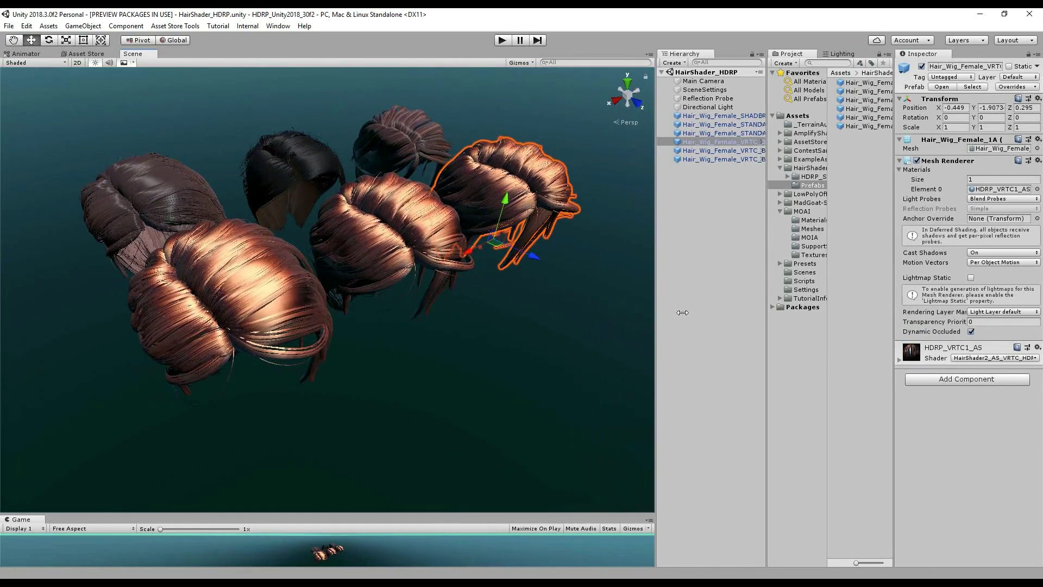
right_click_drag(550, 240, 518, 255)
right_click_drag(503, 295, 463, 331)
Enlarge the Project browser and its folder column so the full folder and prefab names are readable.
left_click_drag(657, 252, 548, 255)
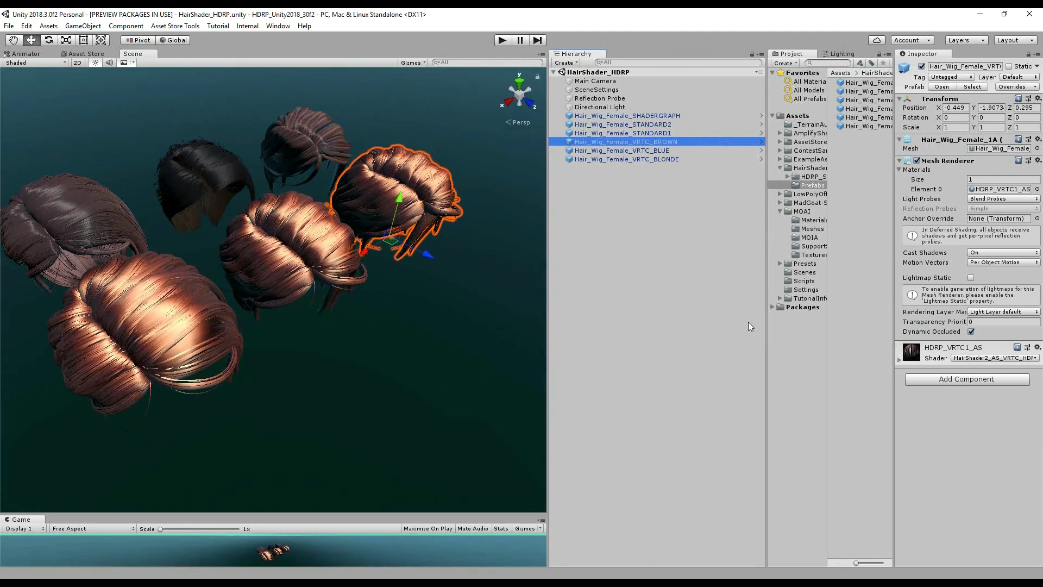
left_click_drag(765, 328, 662, 331)
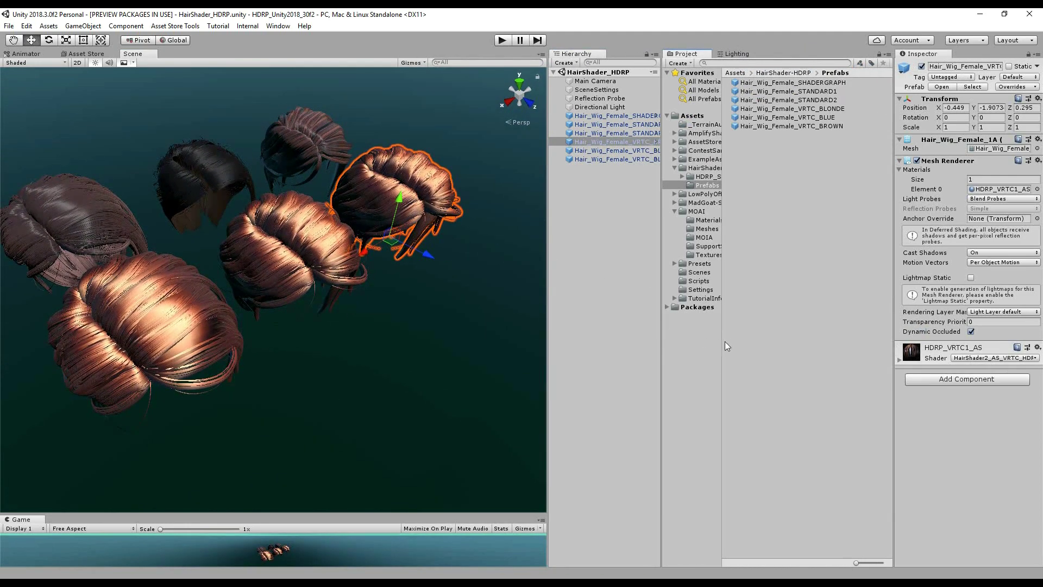
left_click_drag(725, 341, 755, 341)
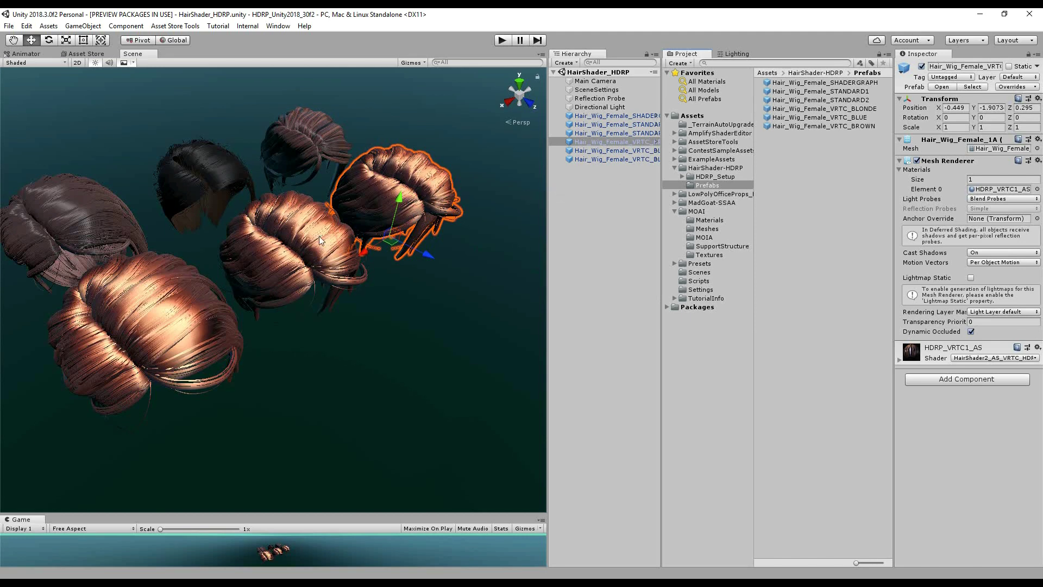
left_click_drag(296, 253, 321, 251, "alt")
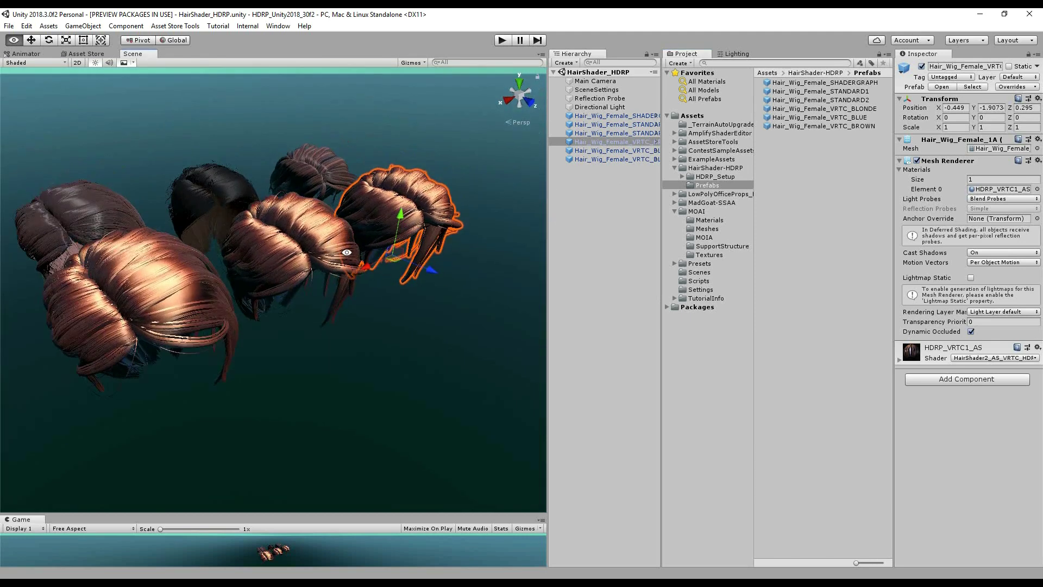
In the HDRP_Setup materials' VRTC_Hairshader folder, rename the HDRP_VRTC1_AS material to HDRP_VRTC1_AS_BROWN.
left_click(708, 178)
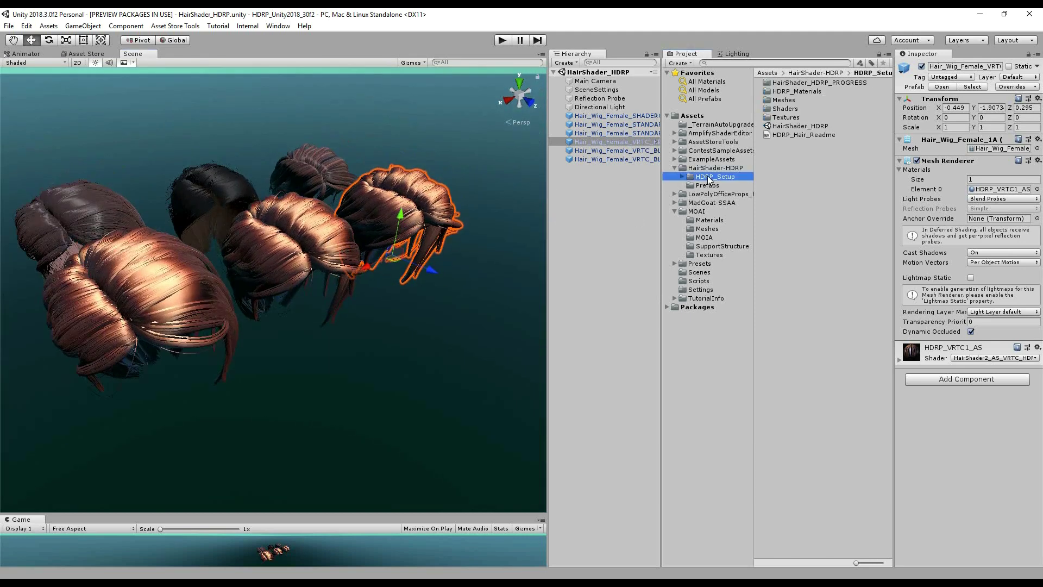
double_click(794, 93)
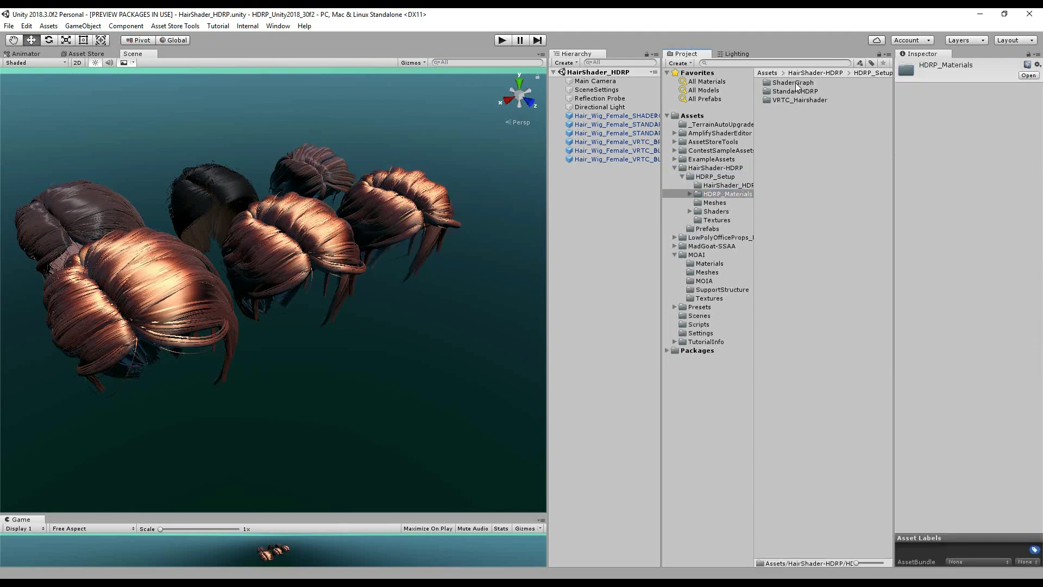
double_click(791, 100)
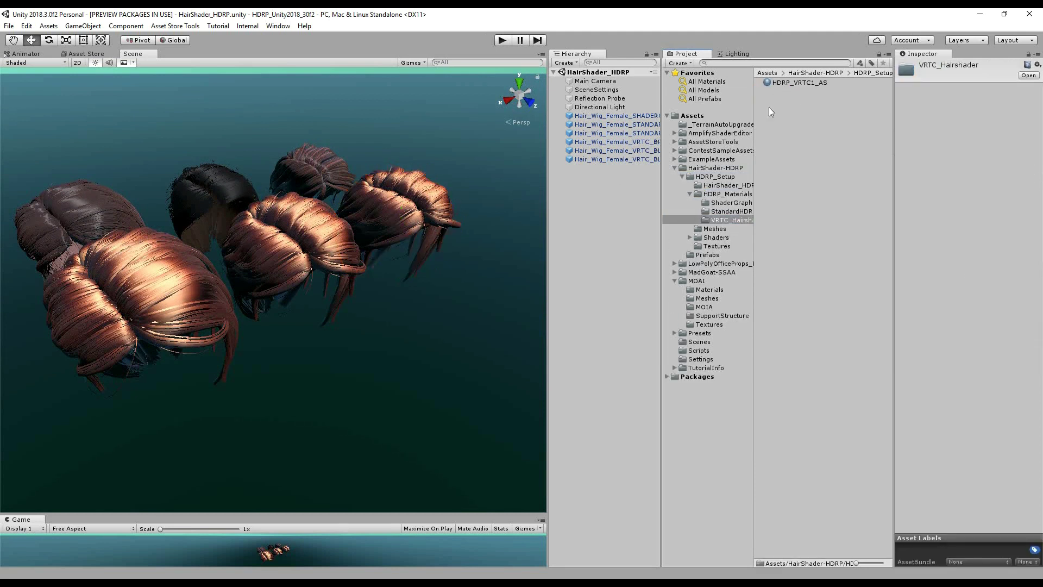
left_click(797, 86)
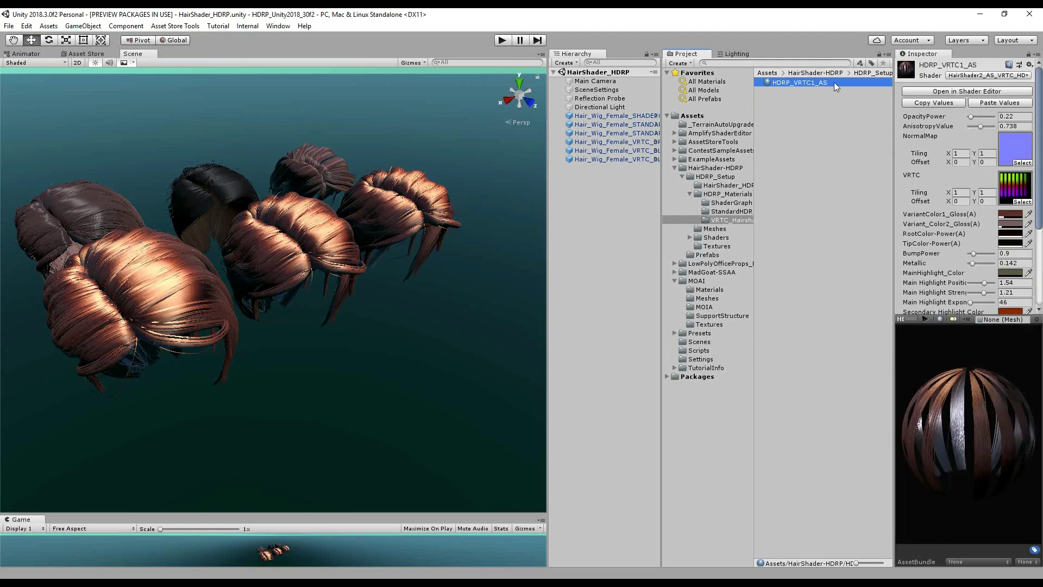
left_click(835, 86)
left_click(837, 82)
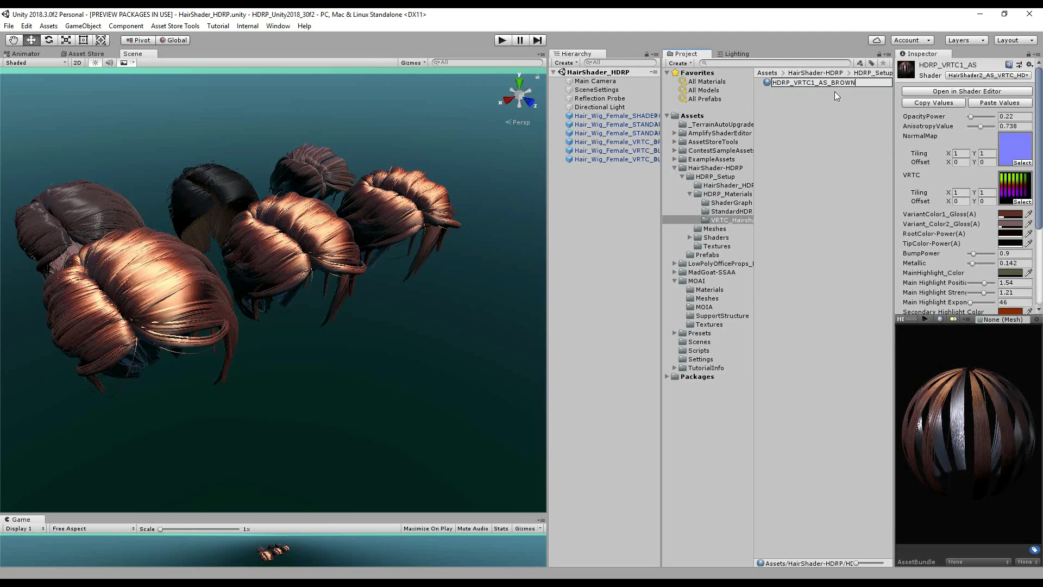
key("Return")
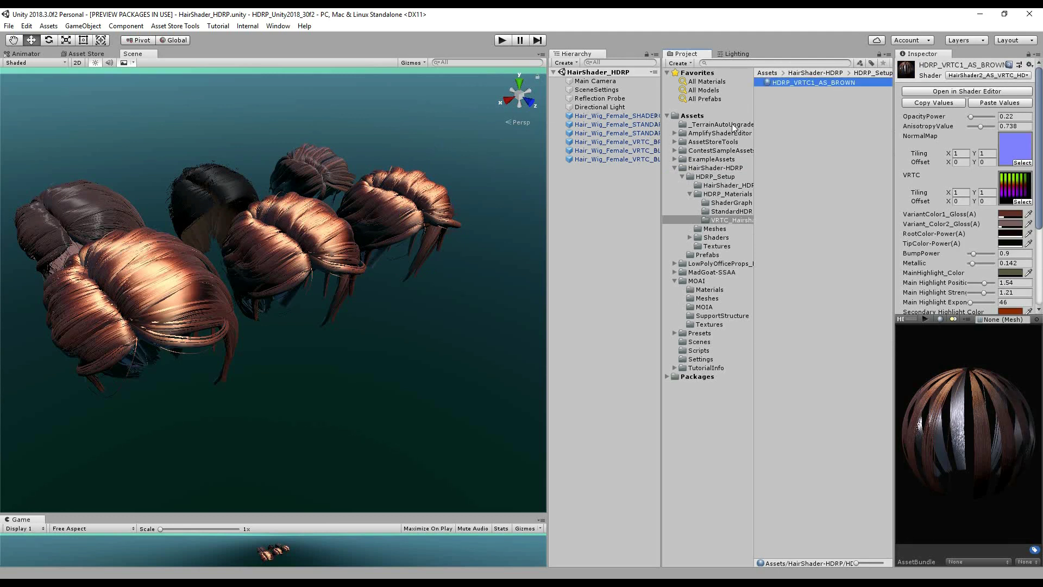
Duplicate the brown hair material and rename the copy HDRP_VRTC1_AS_BLUE.
key("ctrl+d")
left_click(801, 93)
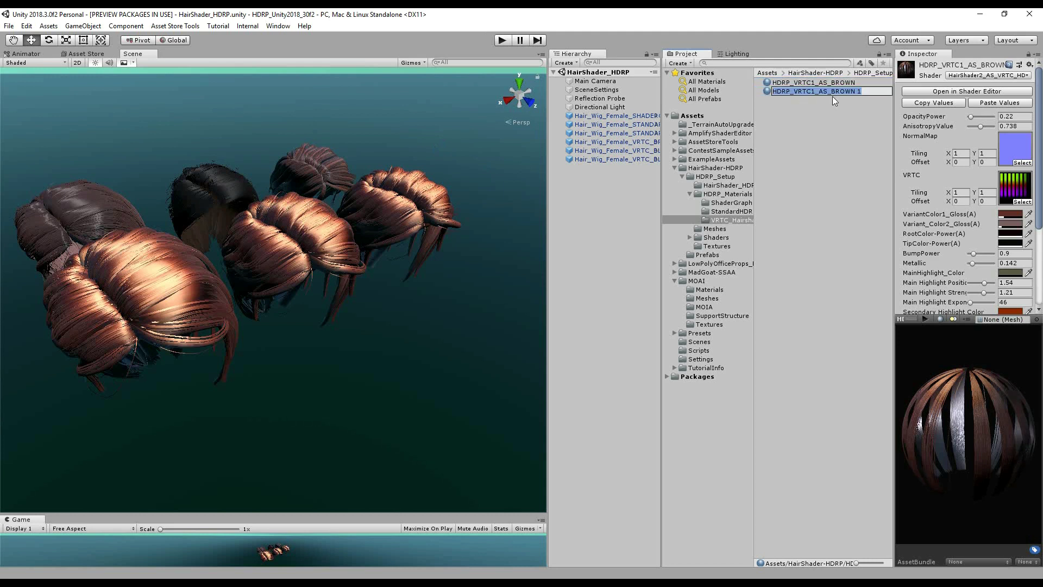
left_click_drag(836, 92, 862, 91)
type("LUE")
key("Return")
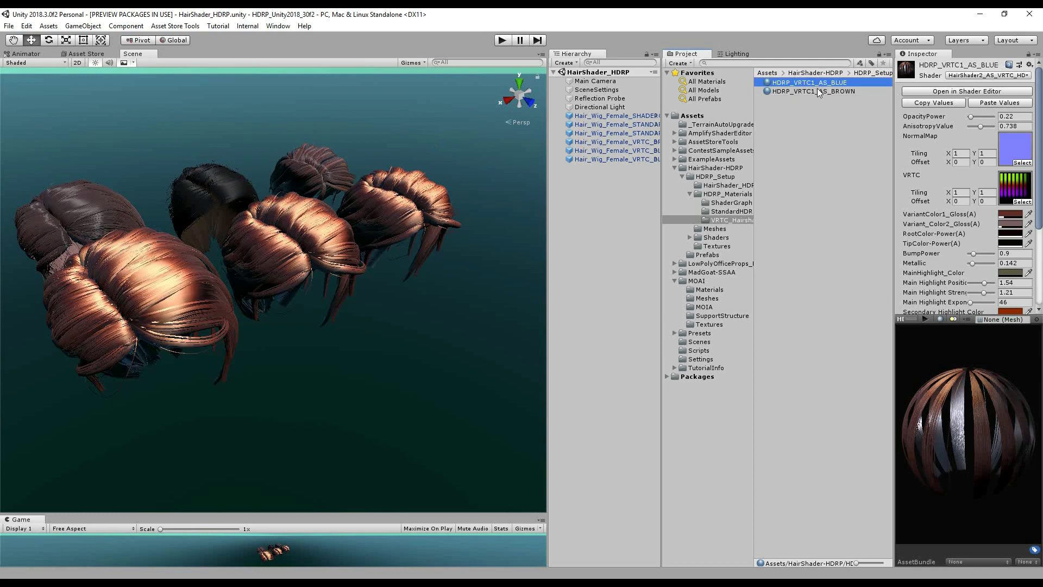
Duplicate the blue hair material and rename the copy HDRP_VRTC1_AS_BLONDE.
key("ctrl+d")
left_click(818, 92)
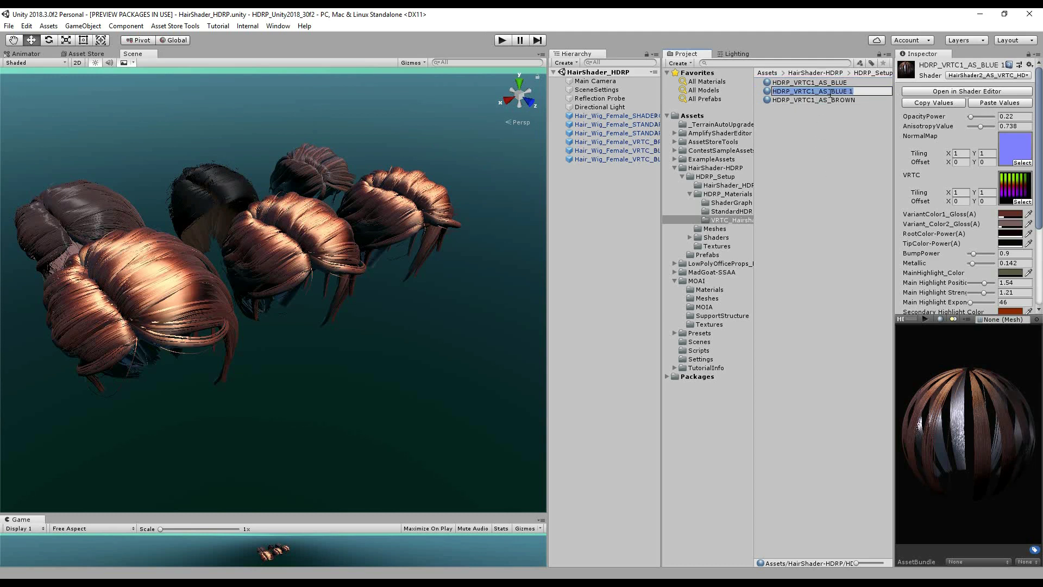
left_click_drag(836, 91, 854, 92)
type("LOND")
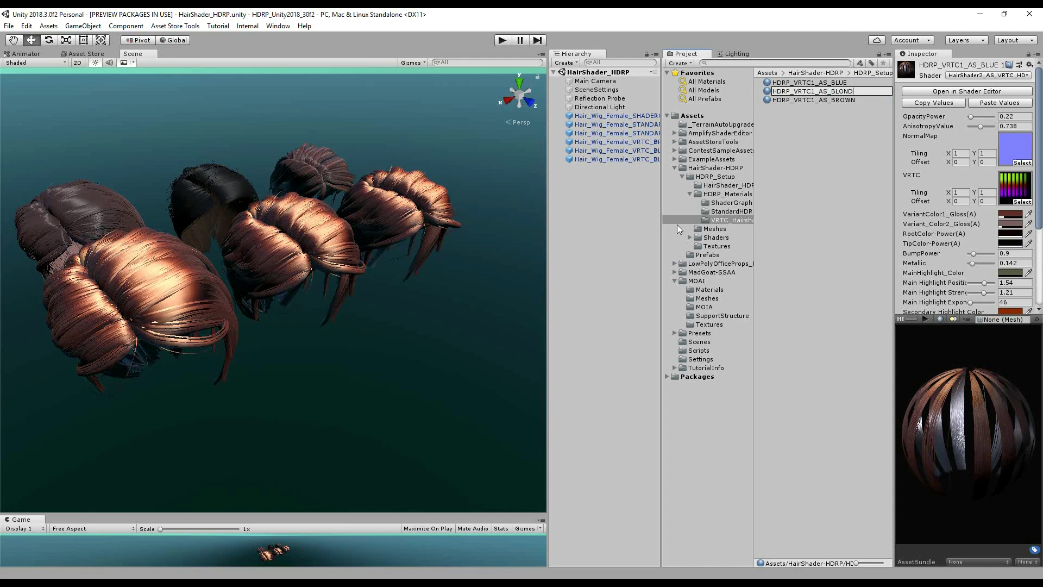
type("E")
key("Return")
Set VariantColor1_Gloss of the HDRP_VRTC1_AS_BLUE material to a saturated blue, hex 0715CD.
left_click(835, 91)
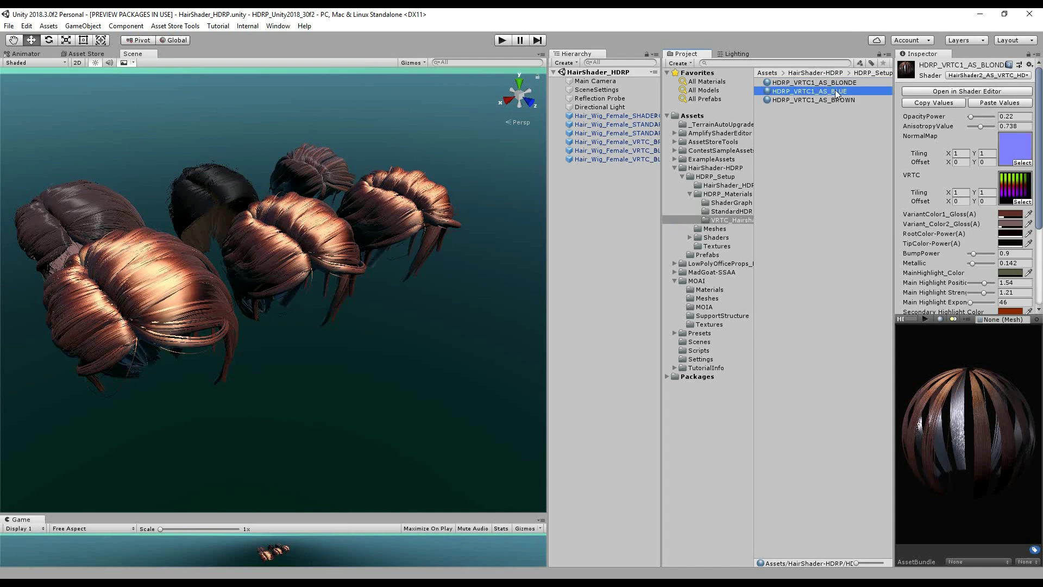
left_click(1011, 214)
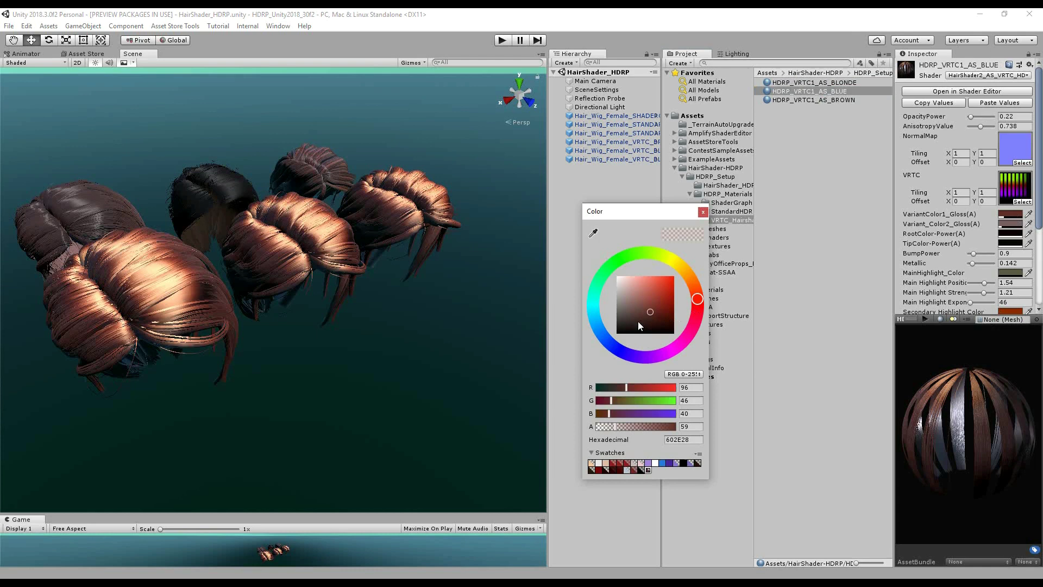
left_click(617, 346)
left_click_drag(661, 311, 673, 289)
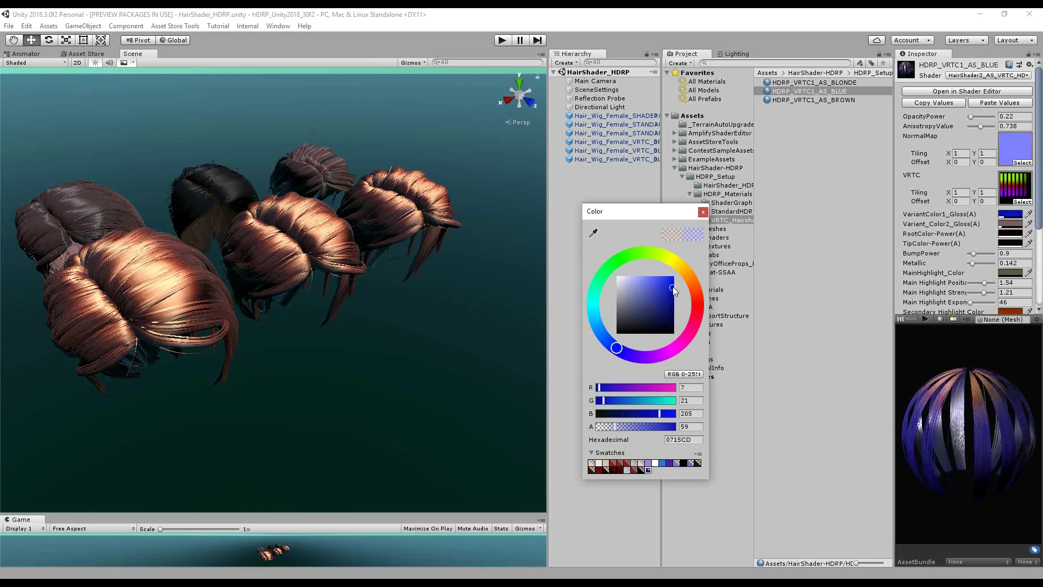
left_click(703, 212)
Set the blue material's Variant_Color2_Gloss to a muted dark blue and apply the material to the middle VRTC wig.
left_click(1010, 223)
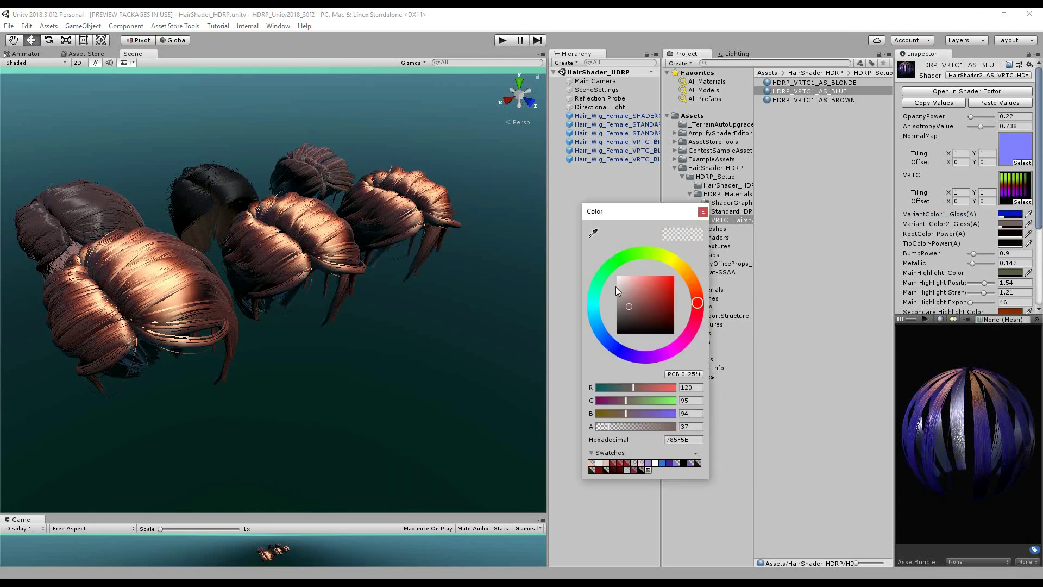
left_click(611, 342)
left_click_drag(628, 300, 649, 309)
left_click(703, 212)
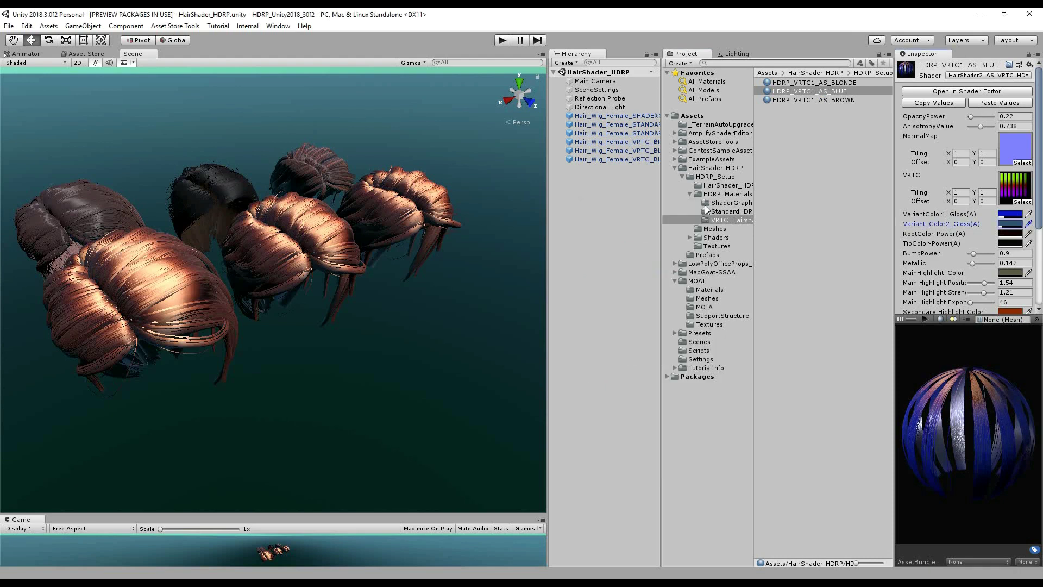
left_click_drag(807, 91, 336, 235)
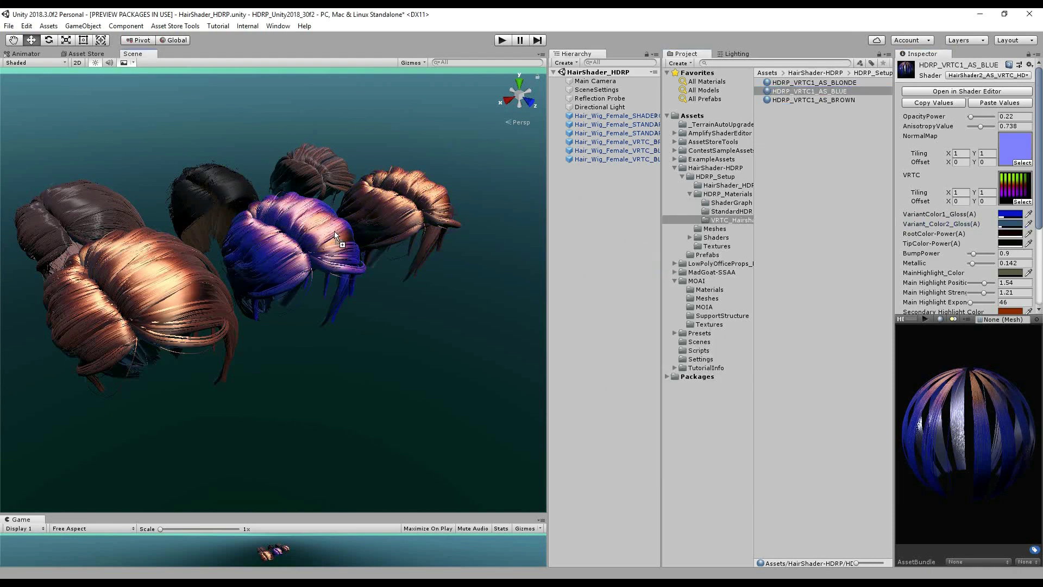
Enlarge the Inspector and shrink its preview to show all blue material settings, and set PushTangent to 0.31.
scroll(370, 266, "up", 3)
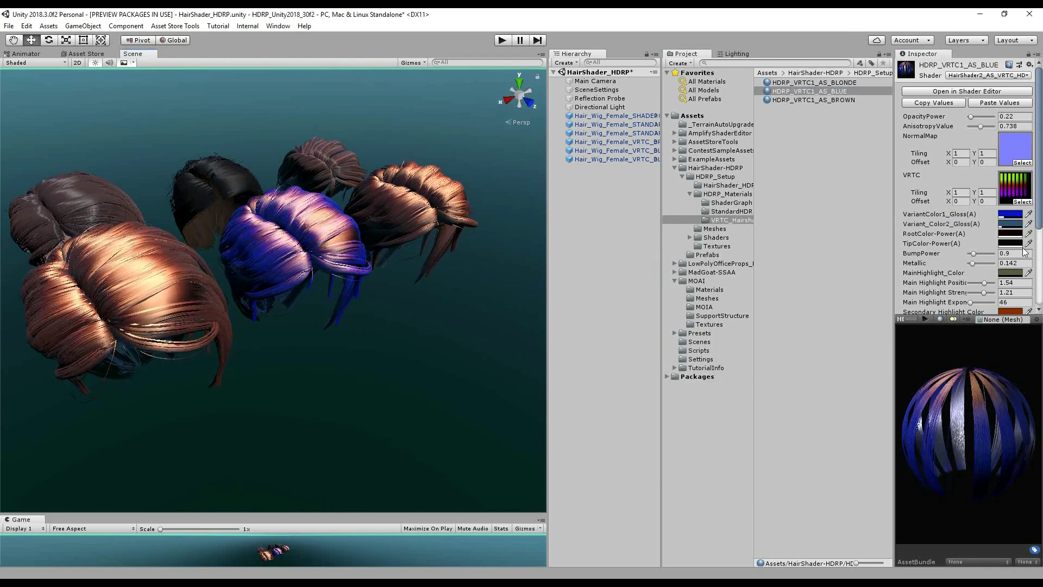
left_click_drag(896, 240, 859, 239)
left_click_drag(238, 311, 162, 284, "alt")
mouse_move(333, 216)
left_mouse_down("alt")
mouse_move(332, 281)
mouse_move(359, 344)
mouse_move(399, 256)
mouse_move(312, 236)
mouse_move(389, 265)
mouse_move(337, 210)
left_mouse_up("alt")
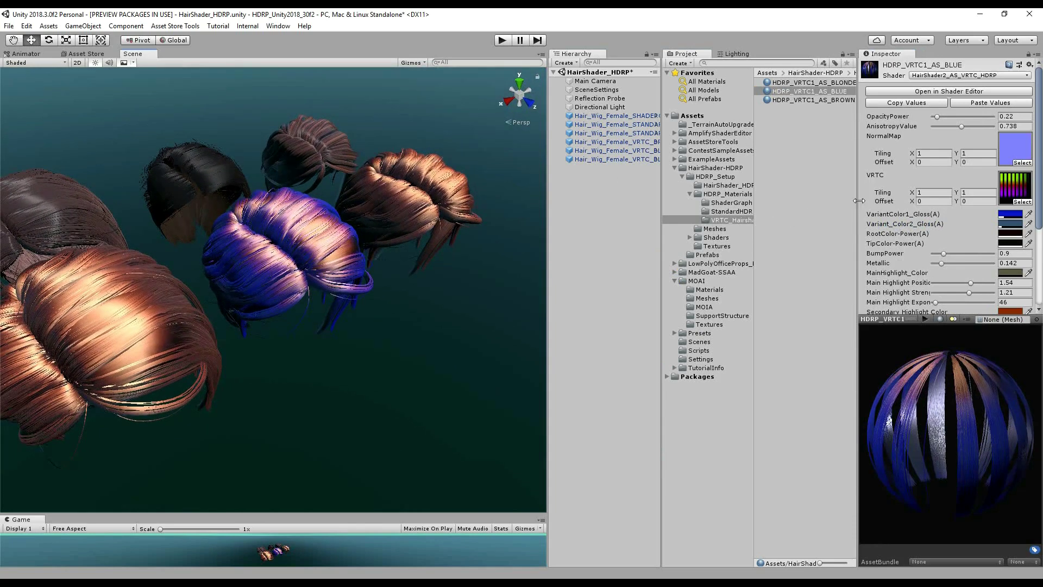
left_click_drag(859, 202, 839, 202)
scroll(913, 250, "down", 3)
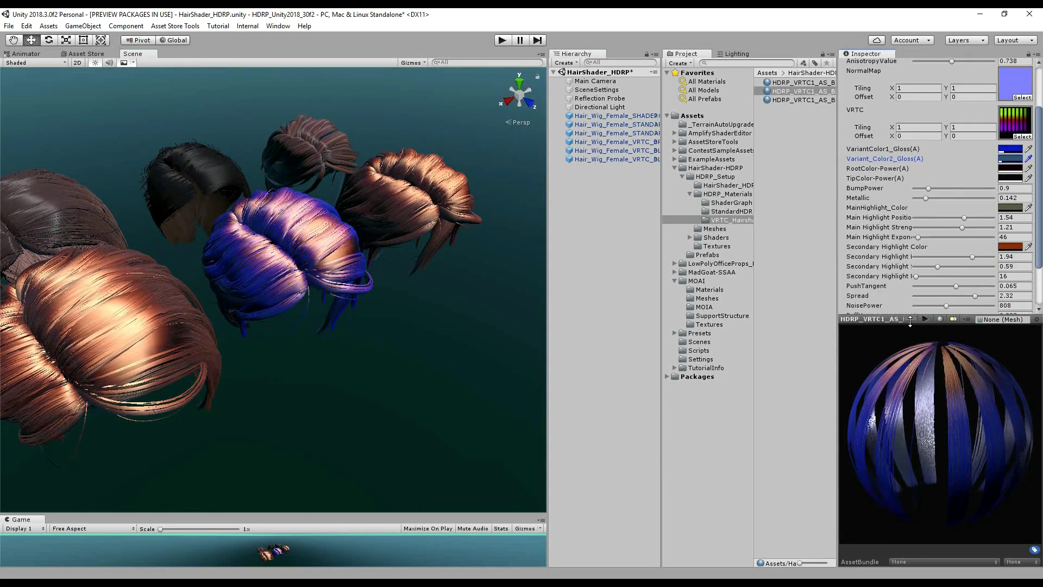
left_click_drag(910, 320, 910, 394)
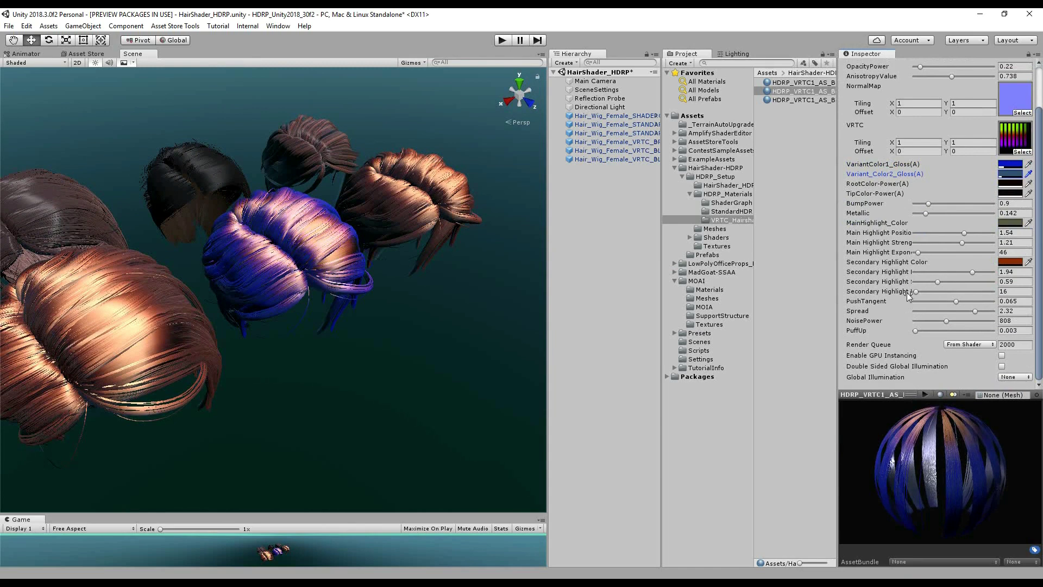
mouse_move(939, 301)
left_mouse_down()
mouse_move(983, 298)
mouse_move(918, 301)
mouse_move(967, 307)
left_mouse_up()
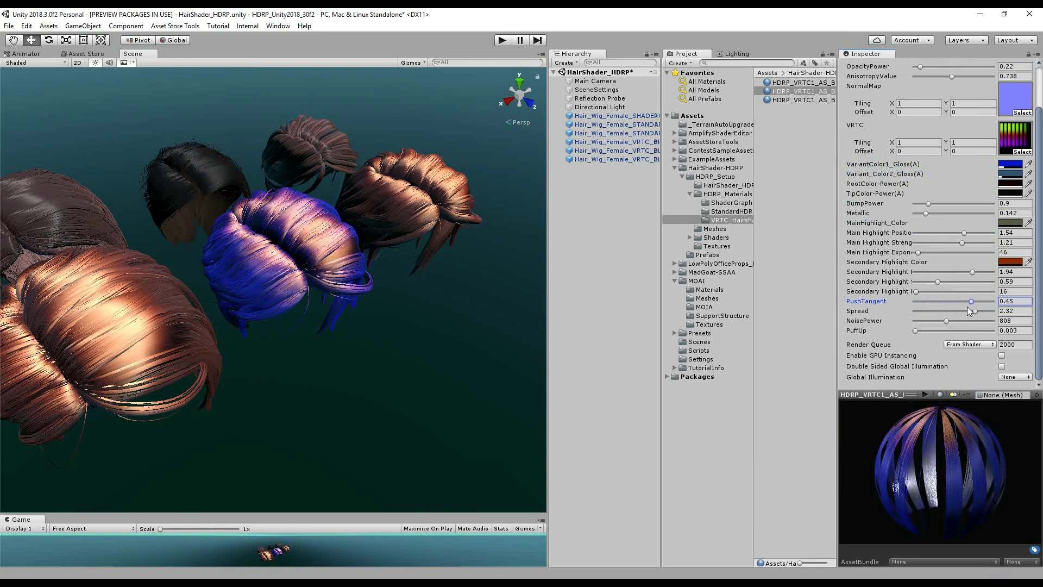
Change the blue material's Secondary Highlight Color from orange-red to a muted blue.
left_click(1011, 263)
left_click_drag(607, 326, 601, 321)
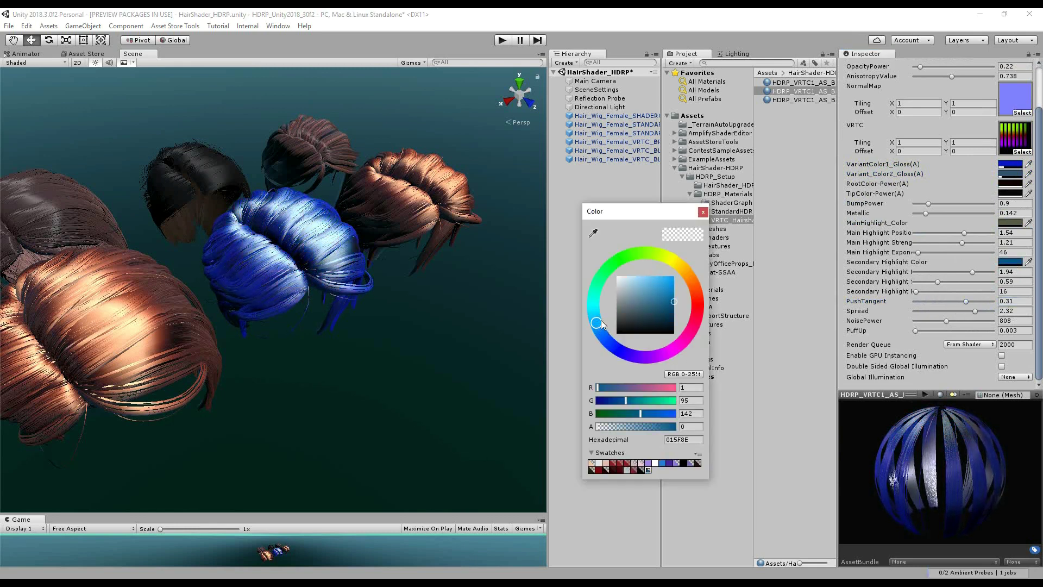
left_click_drag(650, 289, 649, 305)
Set the blue material's MainHighlight_Color to a dark desaturated blue, hex 2D4857.
left_click(1010, 223)
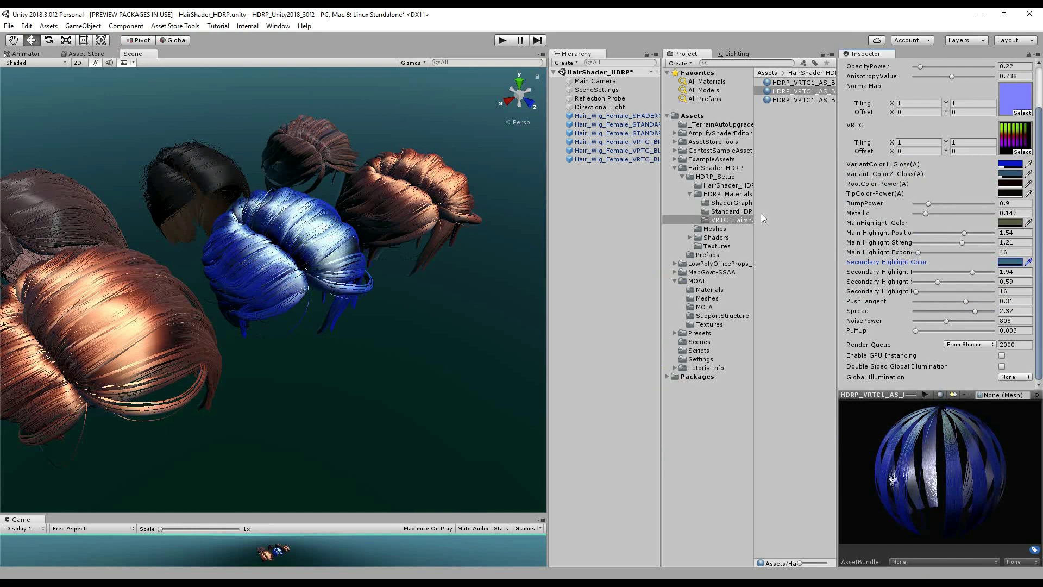
left_click(596, 326)
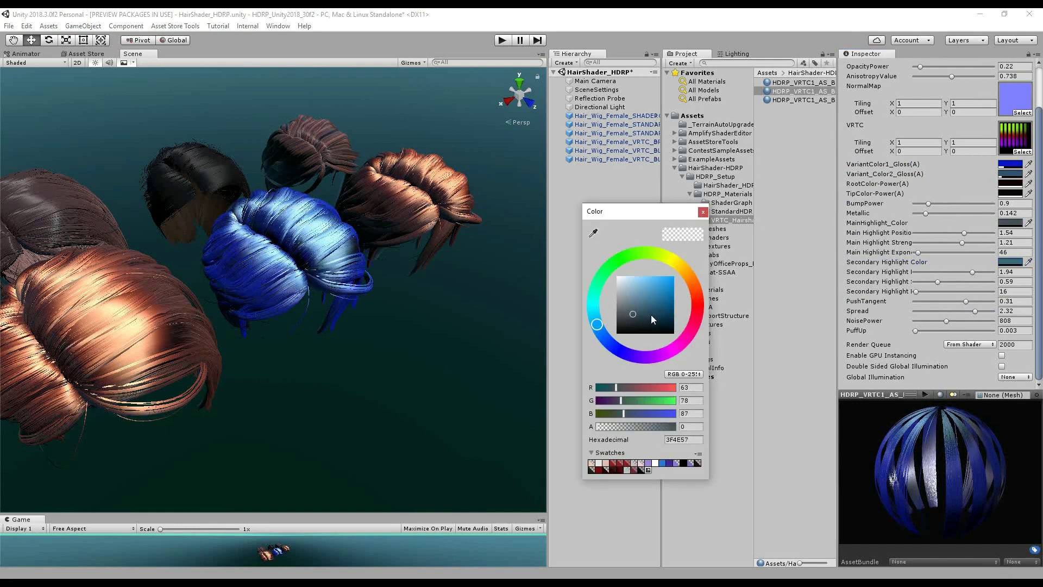
mouse_move(651, 315)
left_mouse_down()
mouse_move(660, 305)
mouse_move(647, 314)
left_mouse_up()
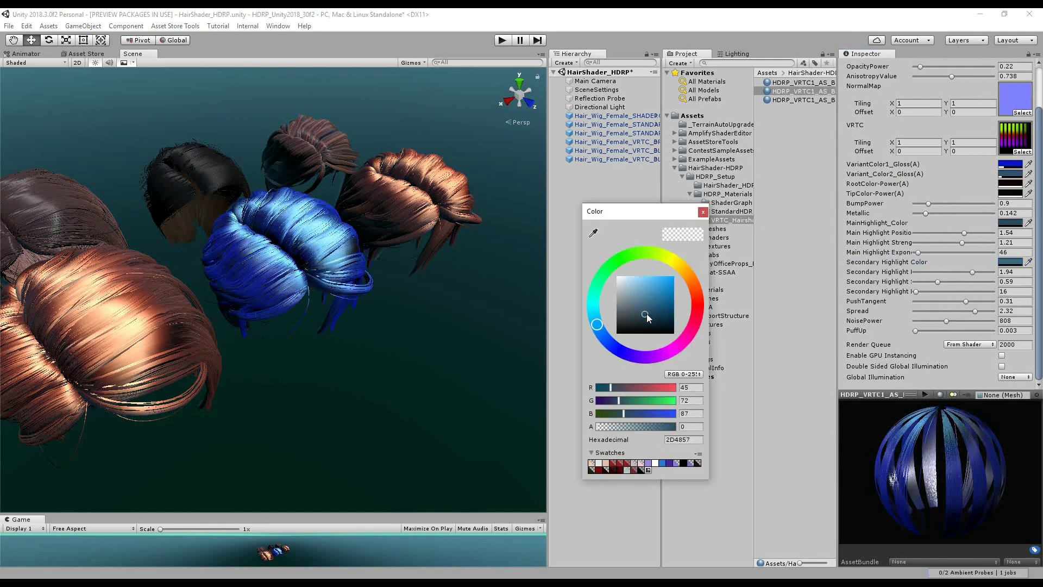
left_click(703, 211)
Widen the Inspector and set Main Highlight Position 0.31 and Strength 1.496, and Secondary Highlight Position 0.4 and Strength 0.883.
left_click_drag(839, 284, 765, 284)
mouse_move(915, 281)
left_mouse_down()
mouse_move(954, 283)
mouse_move(927, 282)
left_mouse_up()
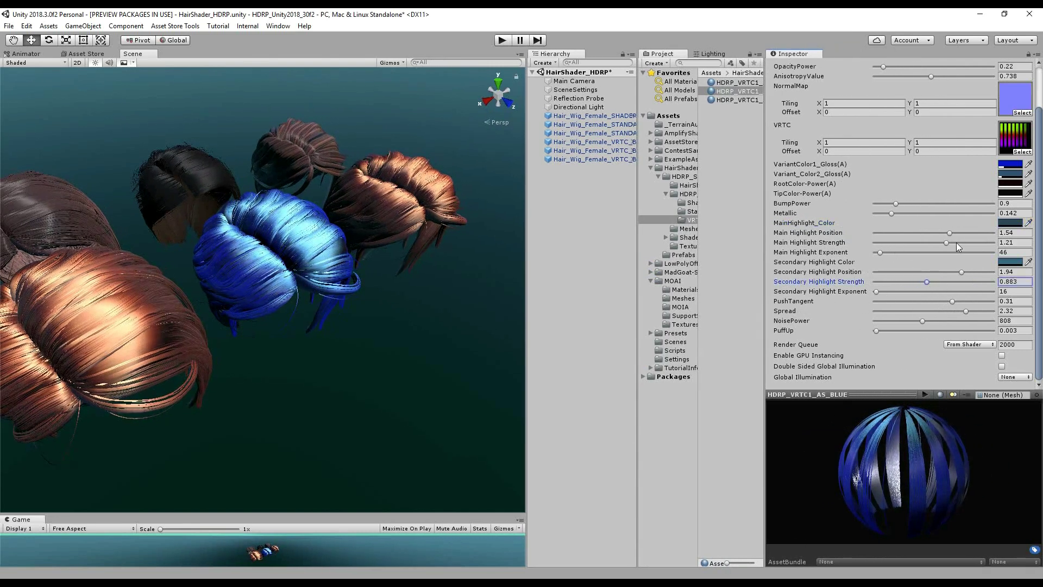
left_click_drag(955, 242, 914, 233)
left_click_drag(961, 273, 917, 266)
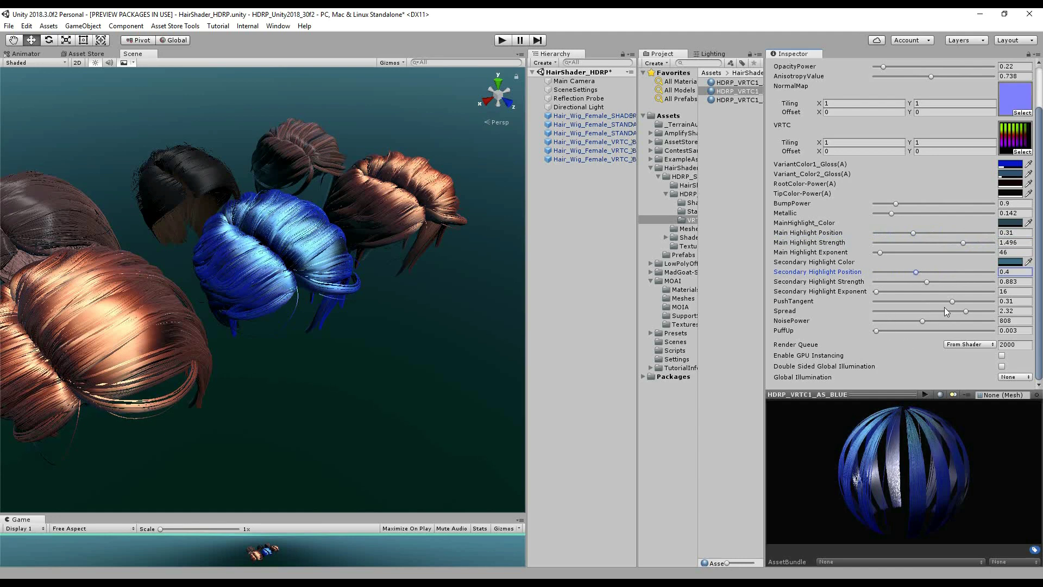
Set the blue material's PushTangent to -0.652, Spread to 1.5, NoisePower to 964 and PuffUp to 0.
mouse_move(944, 311)
left_mouse_down()
mouse_move(912, 315)
mouse_move(943, 315)
mouse_move(892, 302)
mouse_move(968, 299)
mouse_move(895, 302)
left_mouse_up()
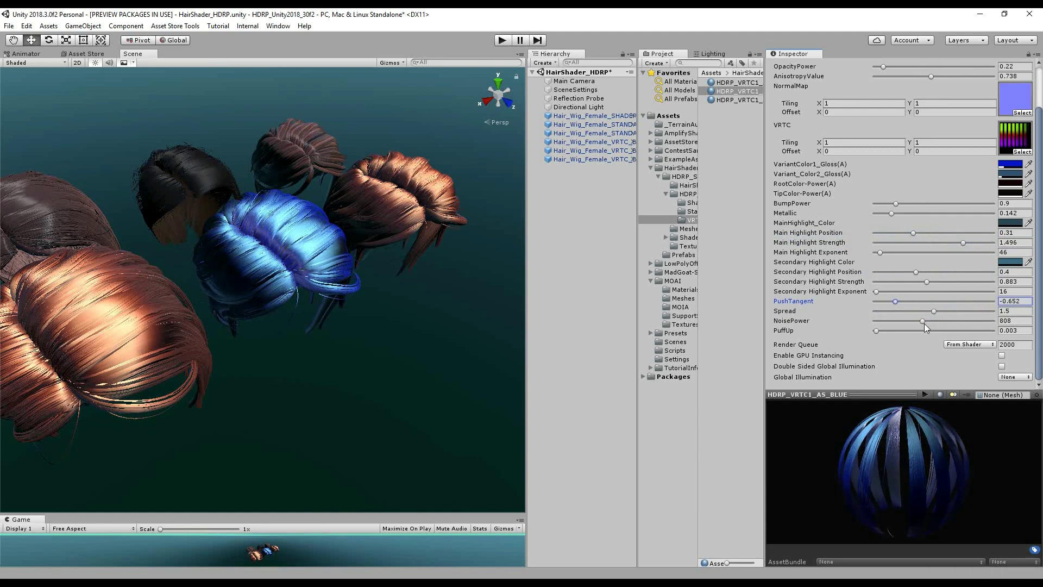
left_click_drag(925, 324, 878, 329)
left_click(879, 331)
left_click_drag(429, 307, 334, 211, "alt")
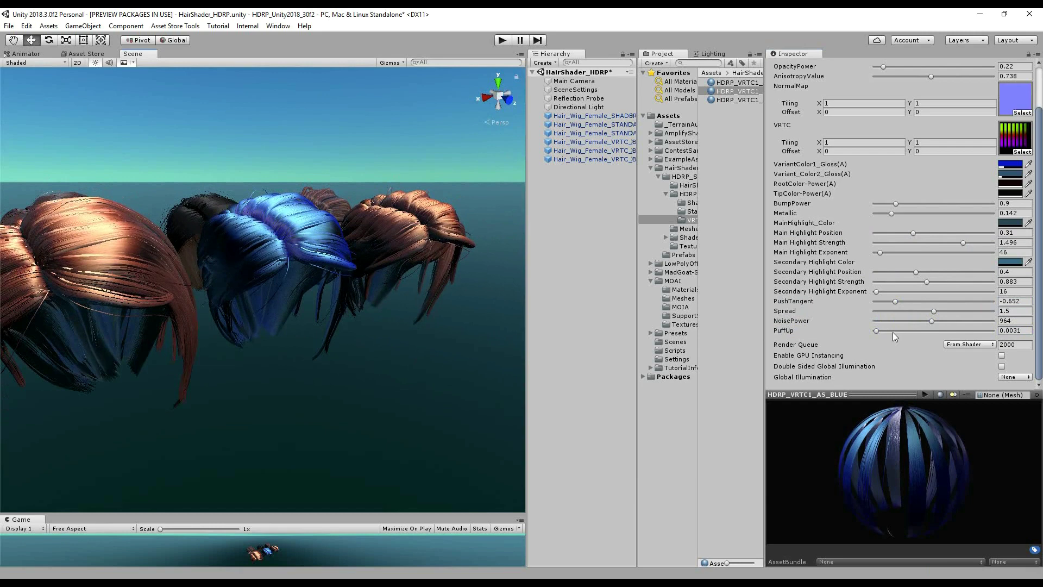
left_click_drag(876, 329, 874, 329)
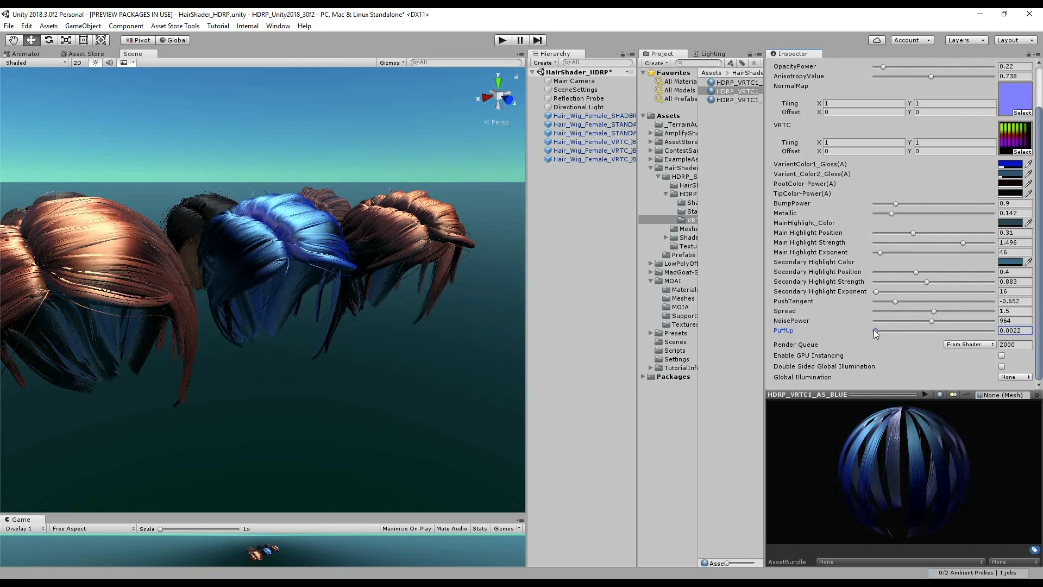
left_click_drag(427, 255, 689, 308, "alt")
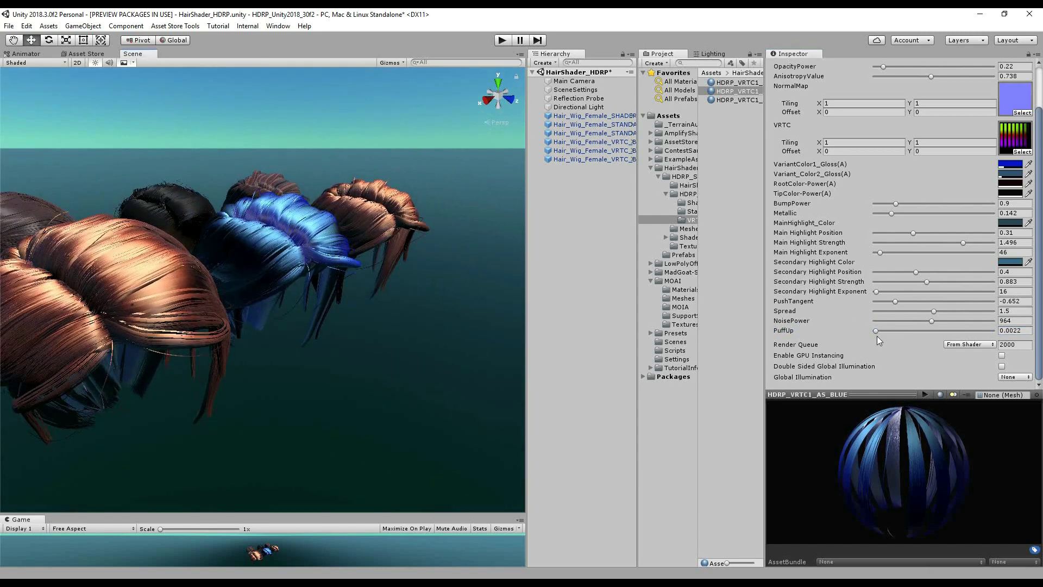
left_click_drag(877, 332, 875, 331)
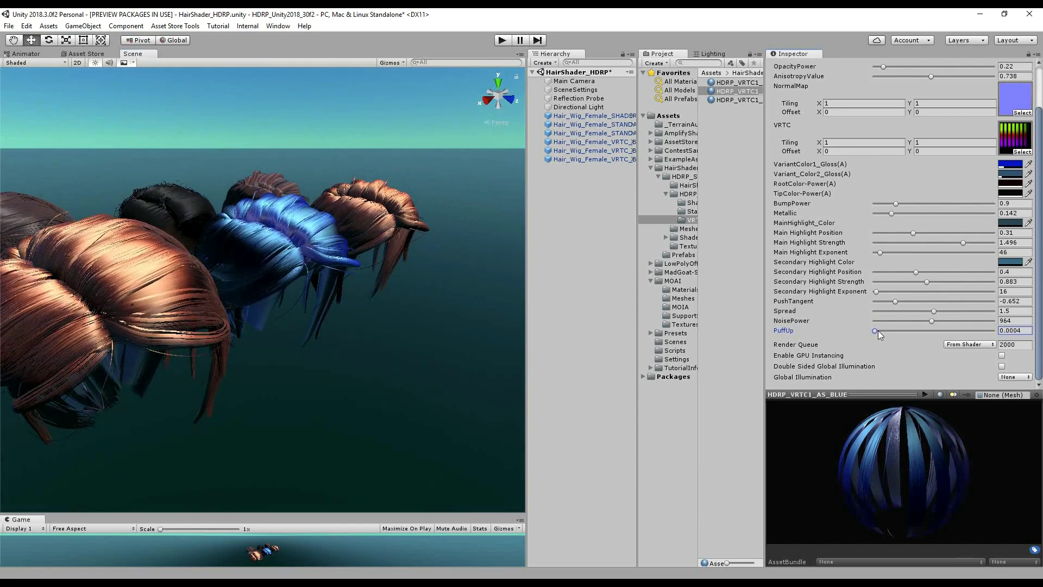
left_click(873, 331)
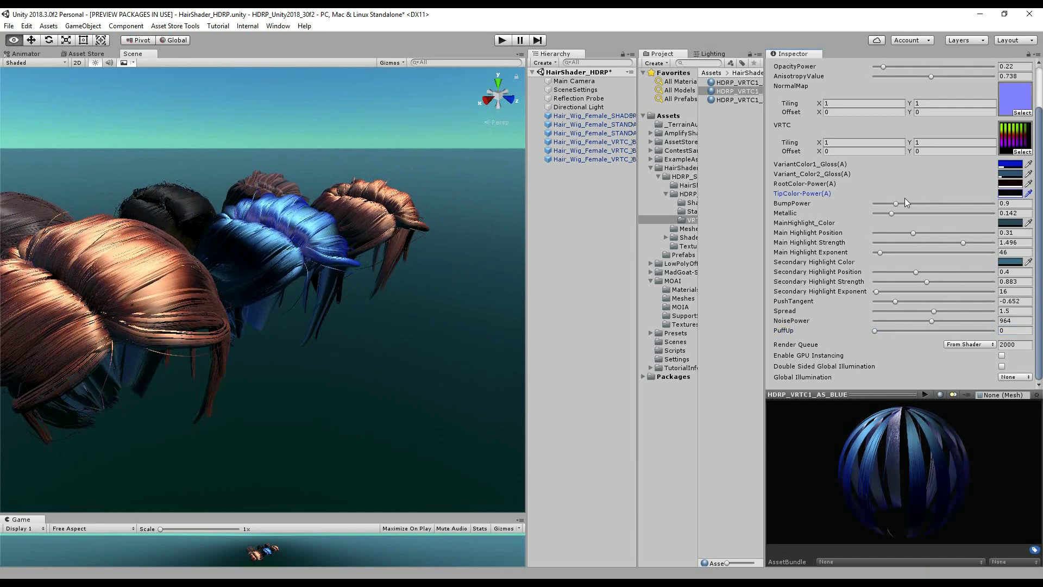
Change the blue material's Variant_Color2_Gloss to a more saturated blue, hex 1C5689.
left_click_drag(435, 228, 882, 180, "alt")
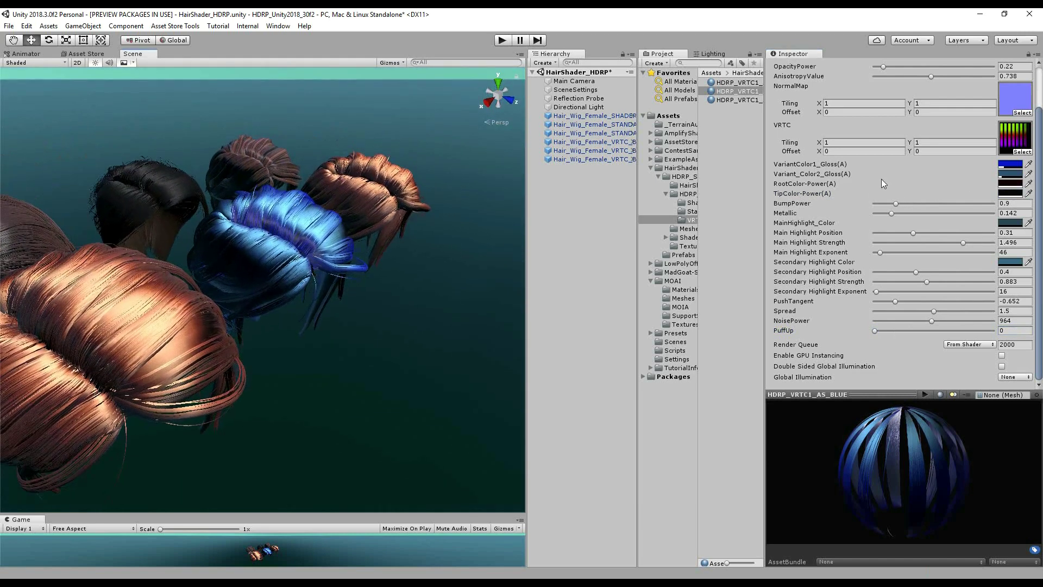
left_click(1015, 175)
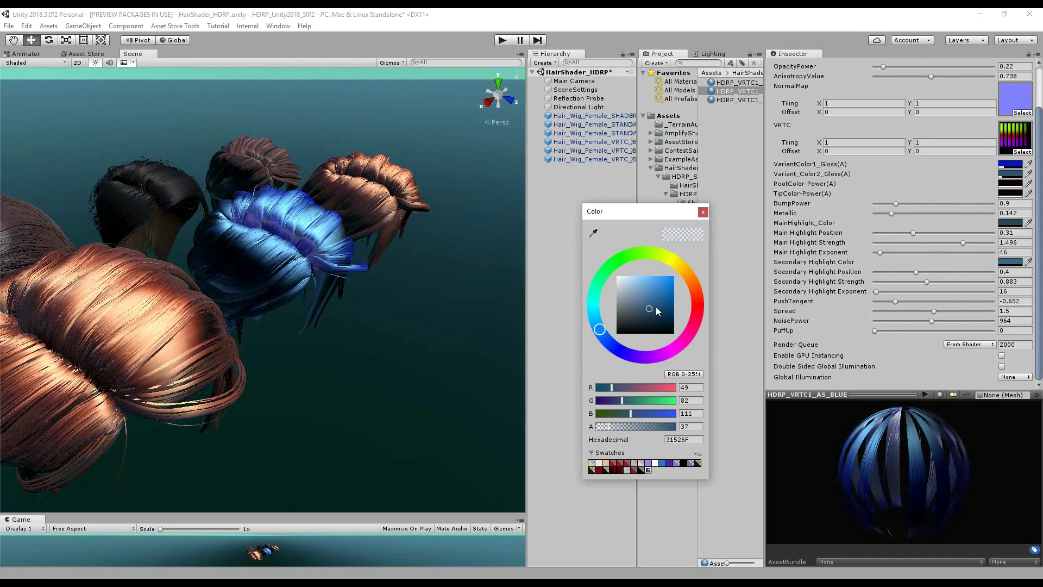
left_click(703, 212)
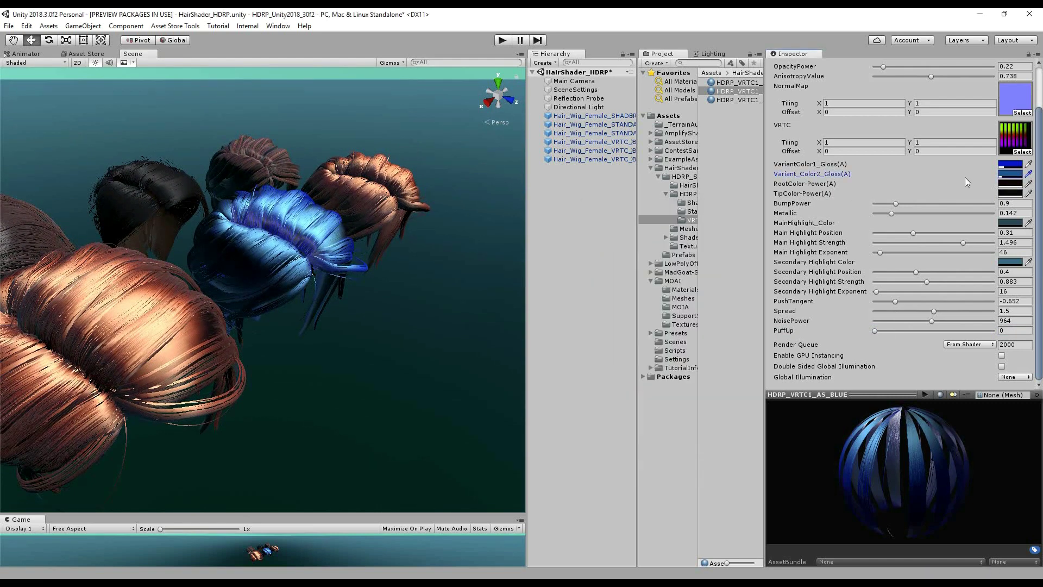
Set the blue material's VariantColor1_Gloss to a brighter blue, hex 154FD9, with an alpha of 18.
left_click(1009, 165)
mouse_move(660, 284)
left_mouse_down()
mouse_move(644, 298)
mouse_move(656, 297)
left_mouse_up()
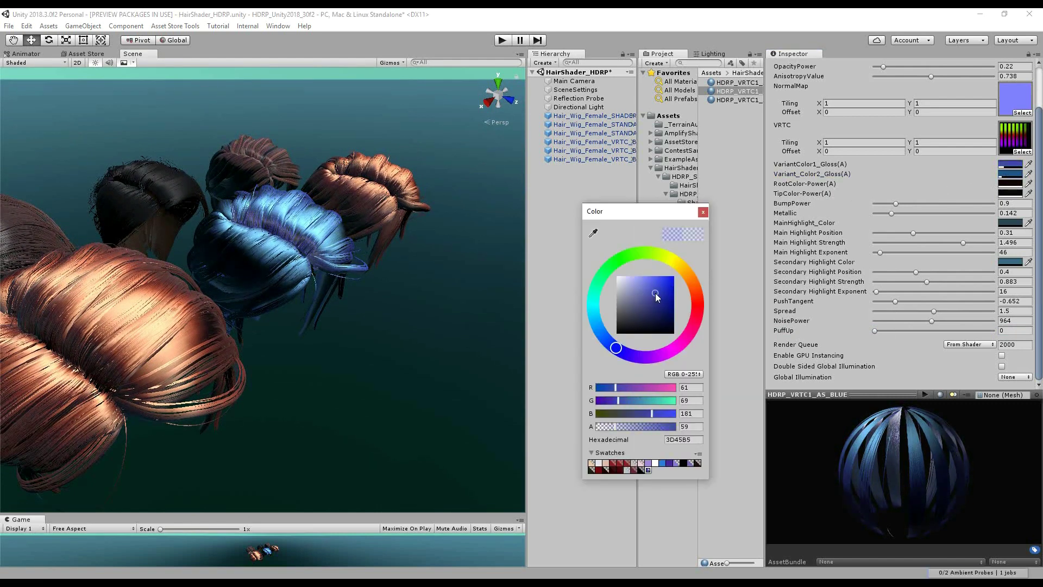
left_click_drag(615, 346, 608, 341)
left_click_drag(663, 297, 670, 290)
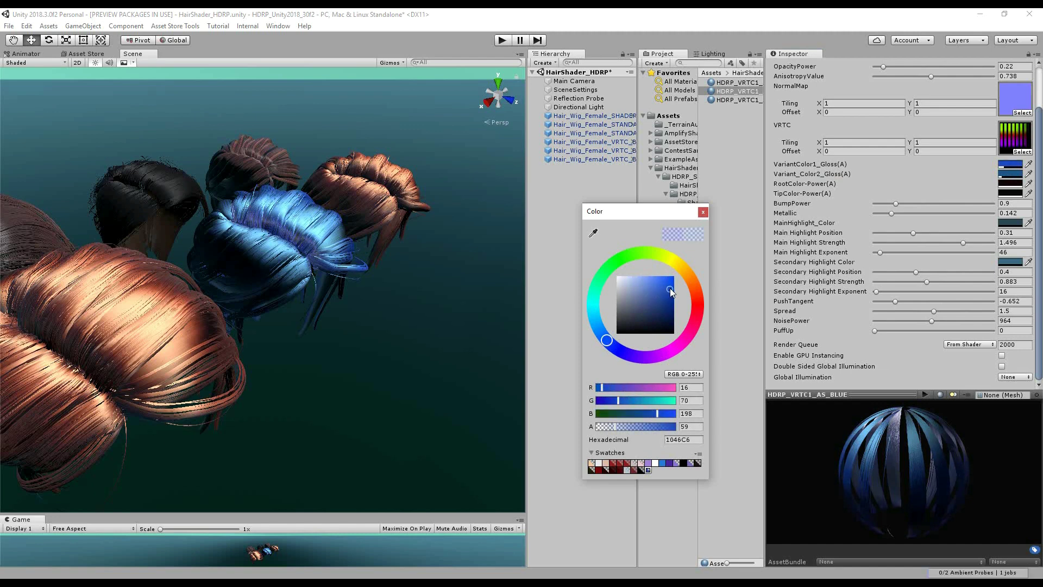
left_click(703, 212)
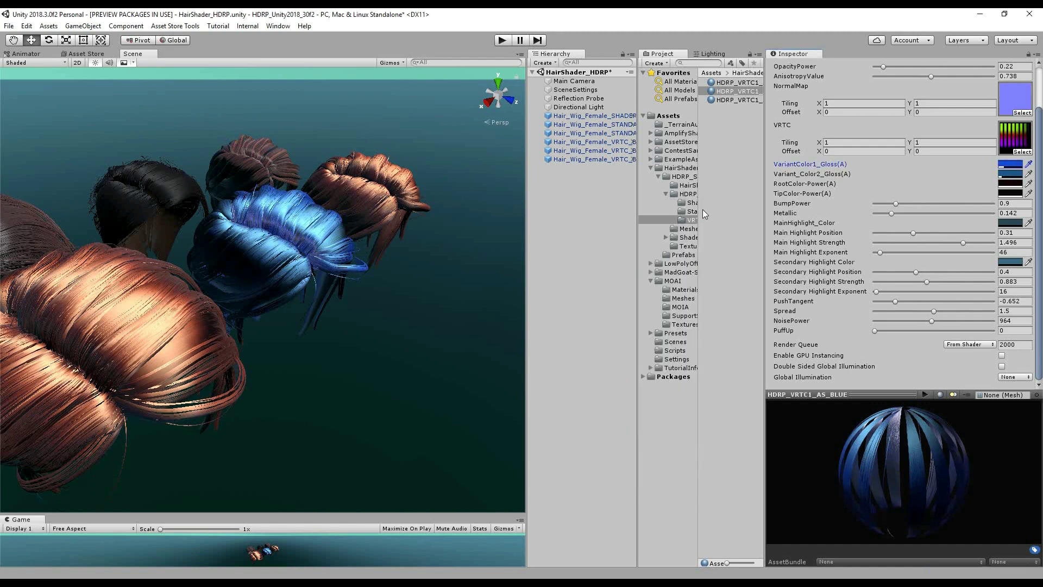
left_click(1005, 166)
left_click_drag(615, 427, 602, 430)
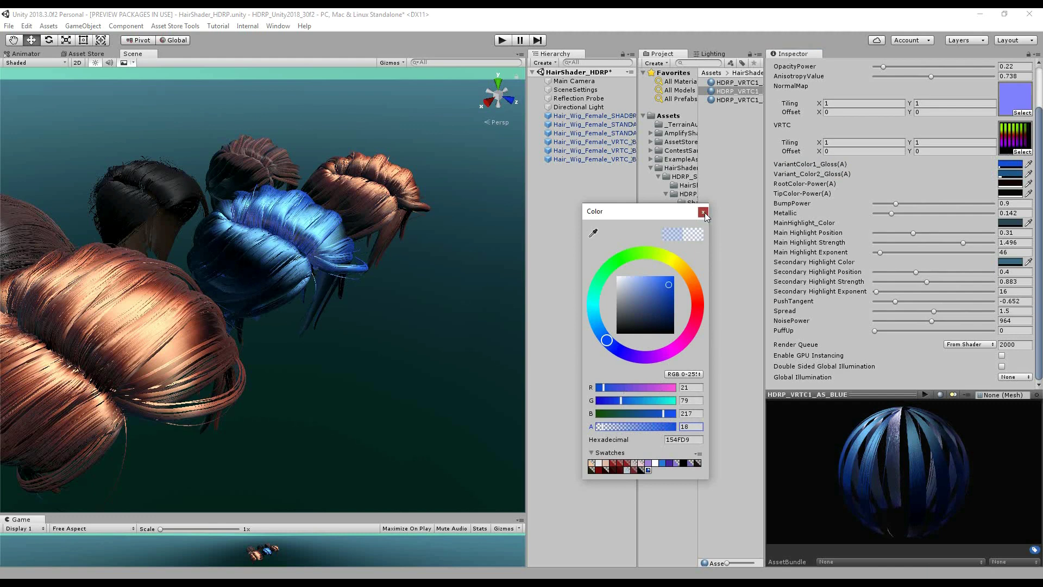
left_click(703, 212)
Set the alpha of the blue material's Variant_Color2_Gloss to 50.
left_click(1008, 173)
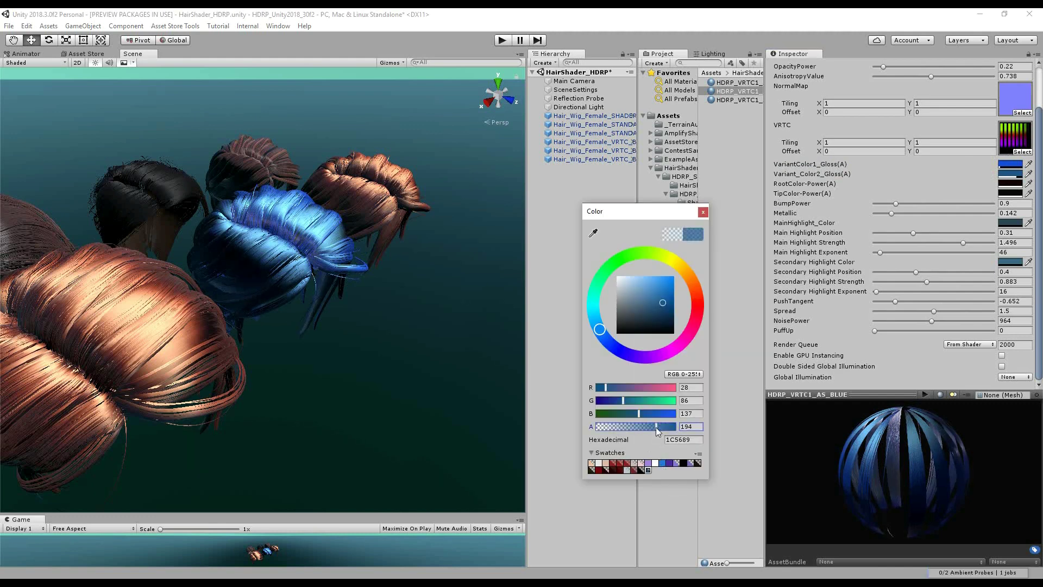
left_click_drag(616, 429, 622, 429)
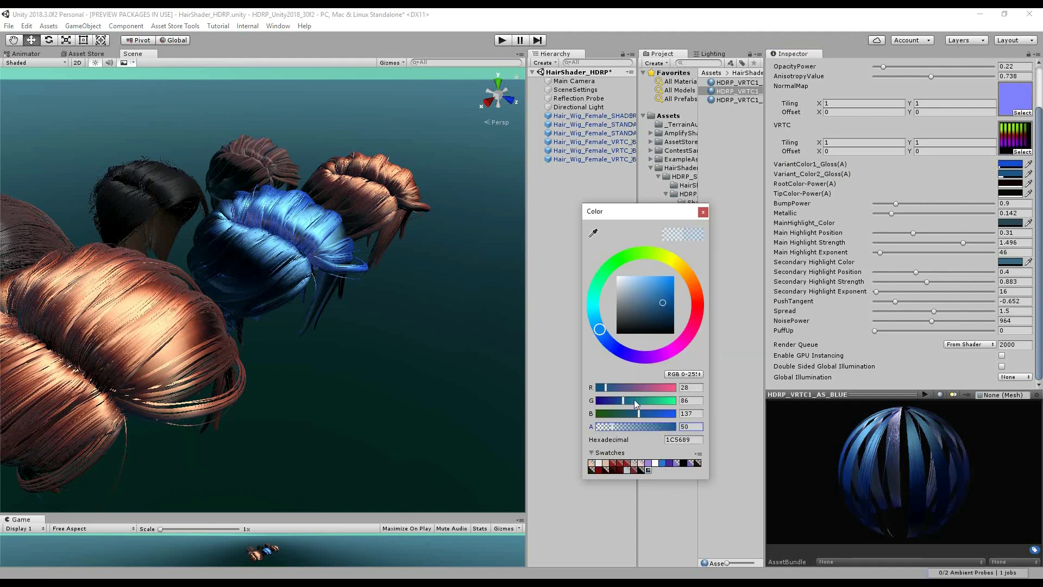
left_click(703, 212)
Set the blue material's OpacityPower to 0.14, AnisotropyValue to 0.95 and PushTangent to 0.203.
scroll(920, 149, "up", 3)
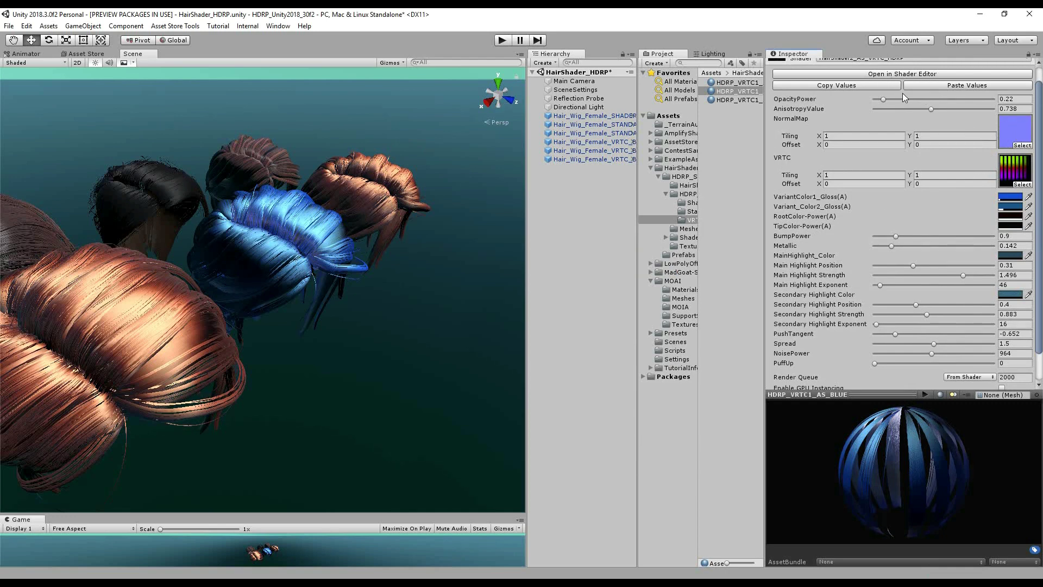
left_click_drag(886, 99, 982, 112)
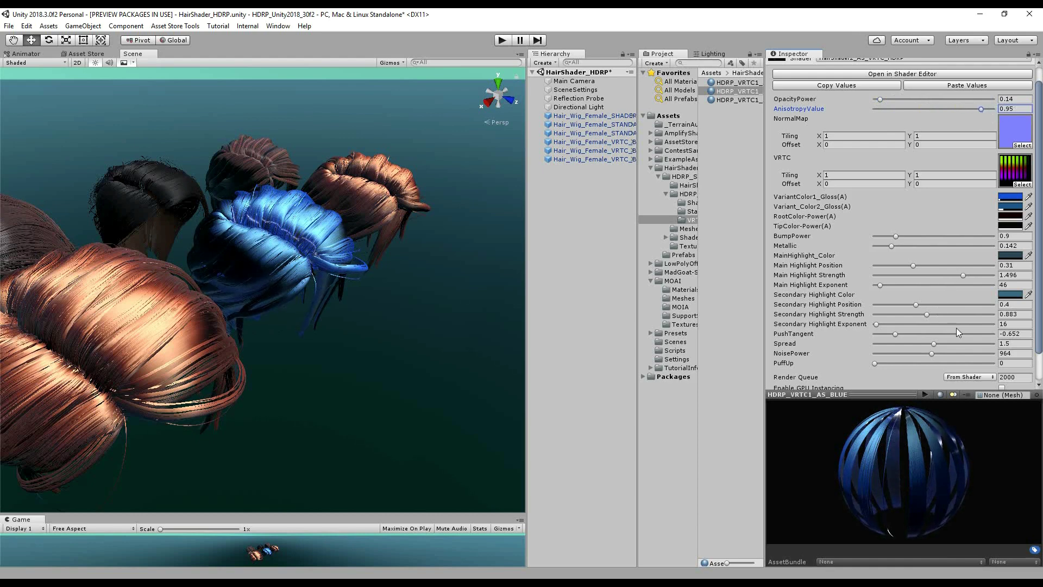
left_click_drag(903, 333, 946, 334)
right_click_drag(339, 283, 360, 314, "alt")
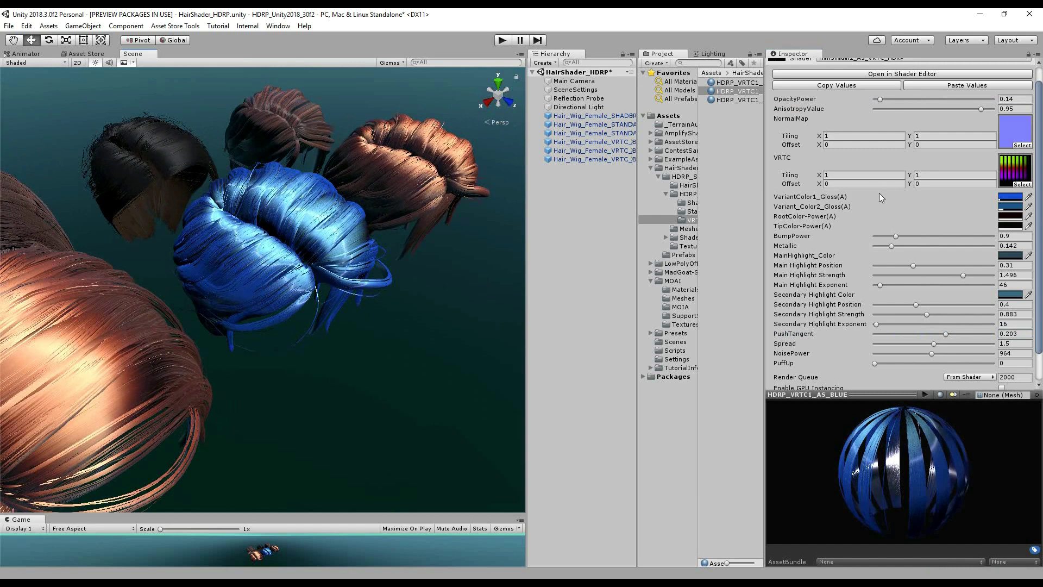
Fine-tune the blue material with AnisotropyValue 0.948, PushTangent 0.139, Spread 1.57 and NoisePower 1001.
mouse_move(974, 107)
left_mouse_down()
mouse_move(950, 108)
mouse_move(993, 112)
mouse_move(981, 112)
left_mouse_up()
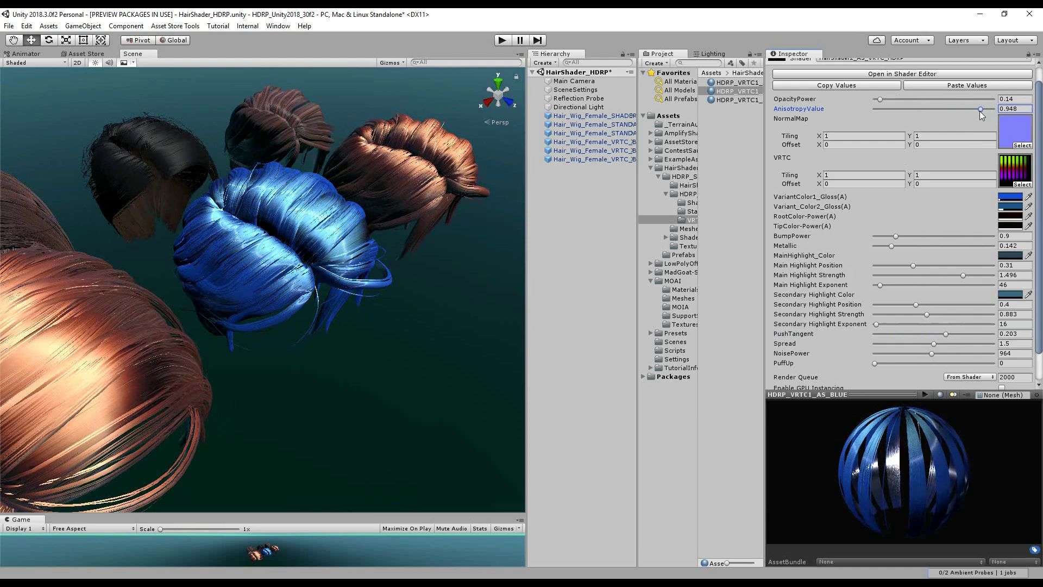
mouse_move(951, 333)
left_mouse_down()
mouse_move(922, 345)
mouse_move(935, 348)
left_mouse_up()
left_click_drag(928, 354, 930, 354)
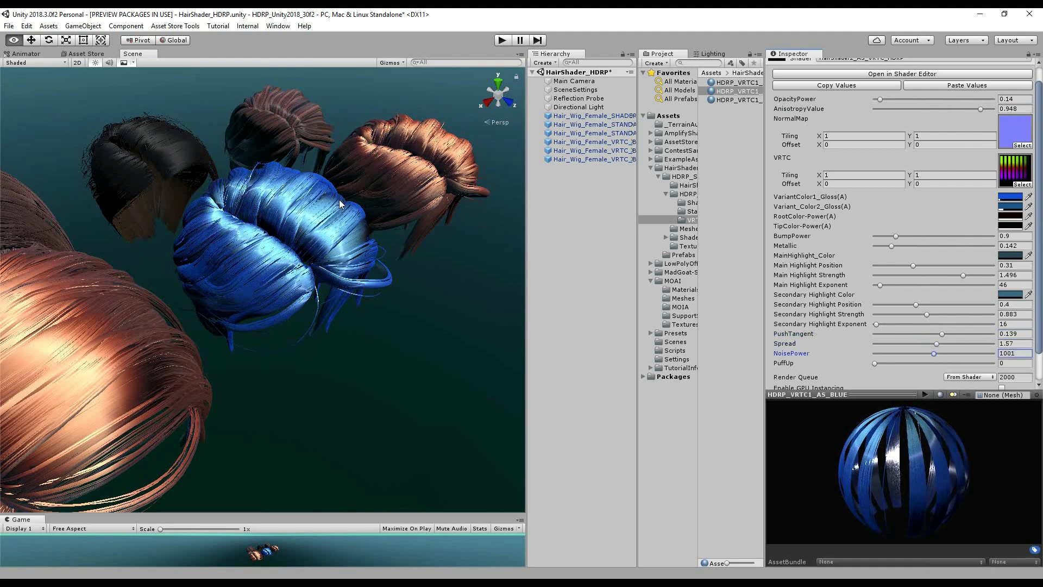
Set the blue material's RootColor-Power to a bright blue, hex 0B47C6.
left_click_drag(340, 204, 354, 180, "alt")
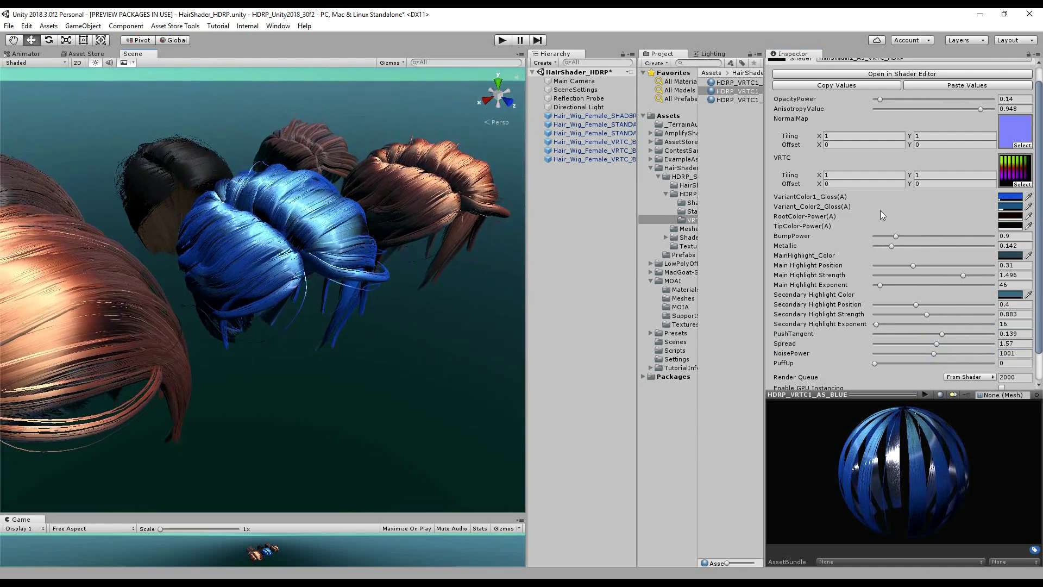
left_click(1014, 217)
left_click(606, 339)
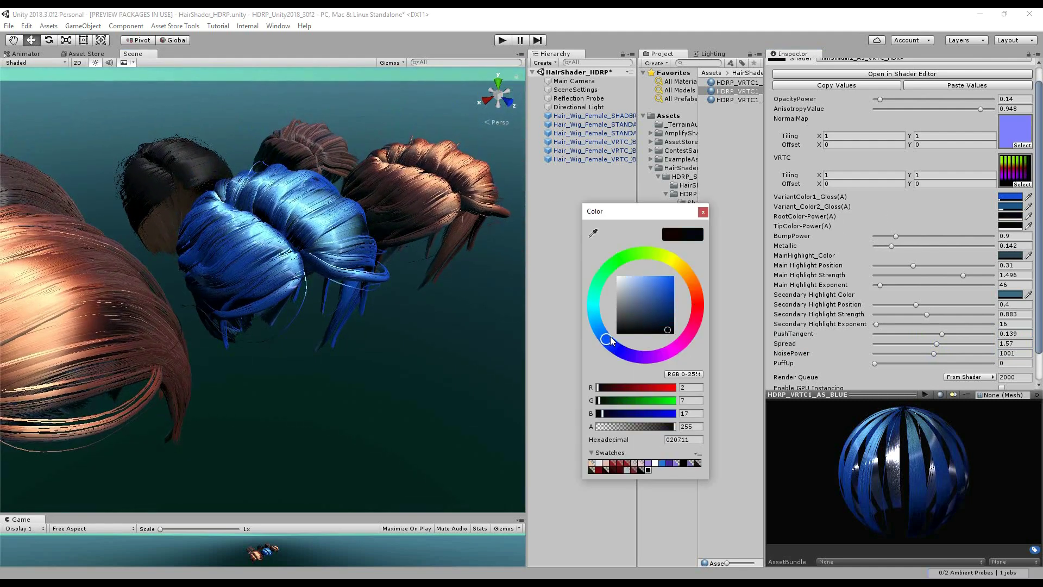
left_click(672, 292)
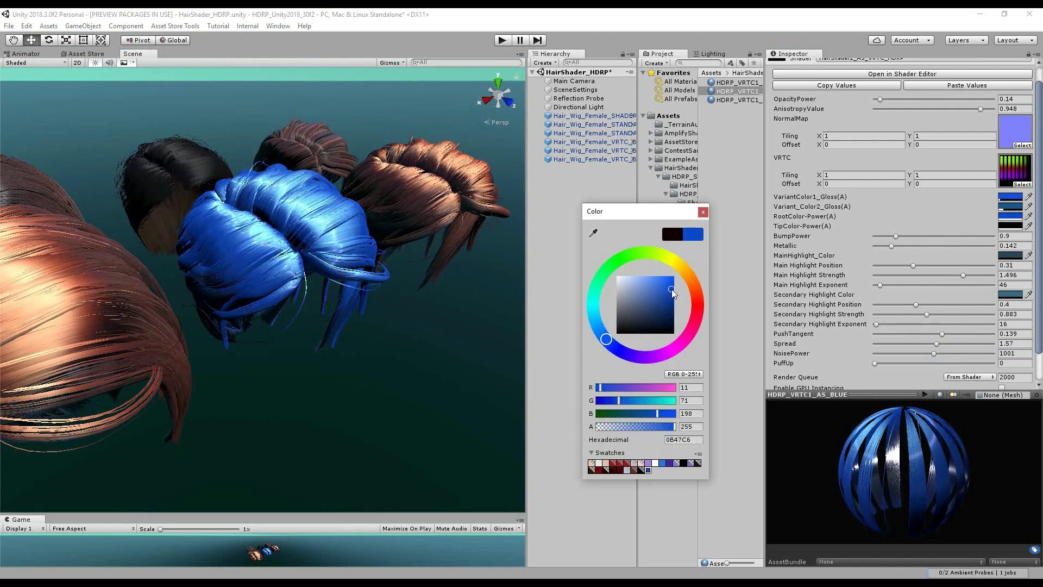
left_click(703, 212)
Set the blue material's TipColor-Power to a light cyan blue, hex A0EEFF.
left_click(1010, 225)
left_click_drag(647, 313, 592, 253)
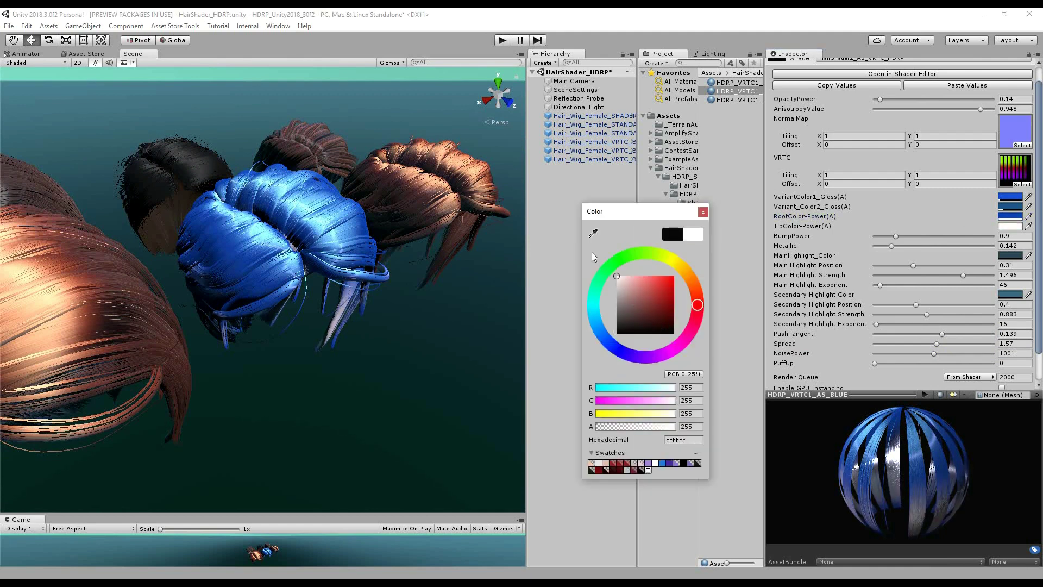
left_click(592, 314)
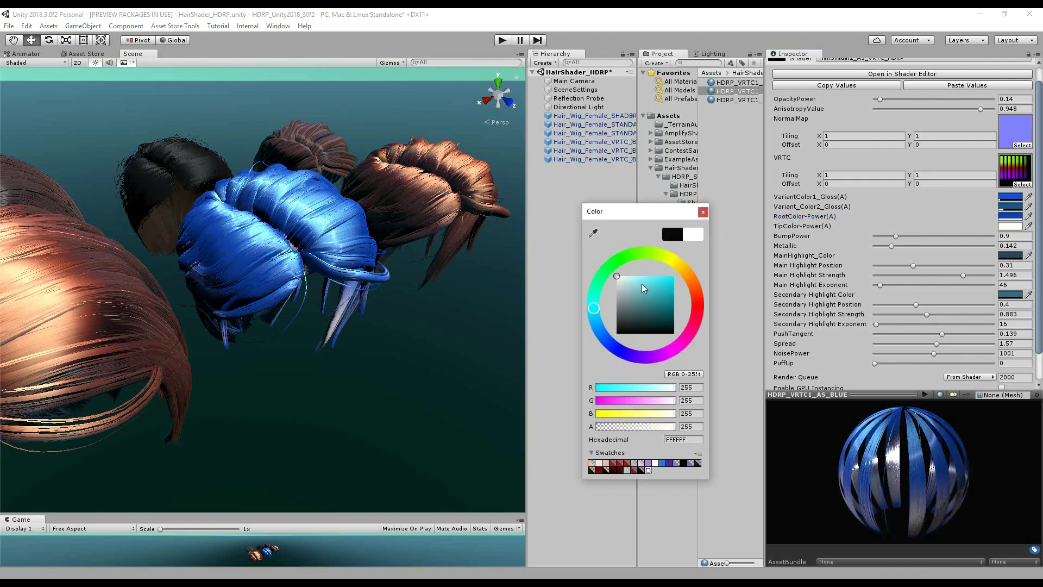
left_click(643, 275)
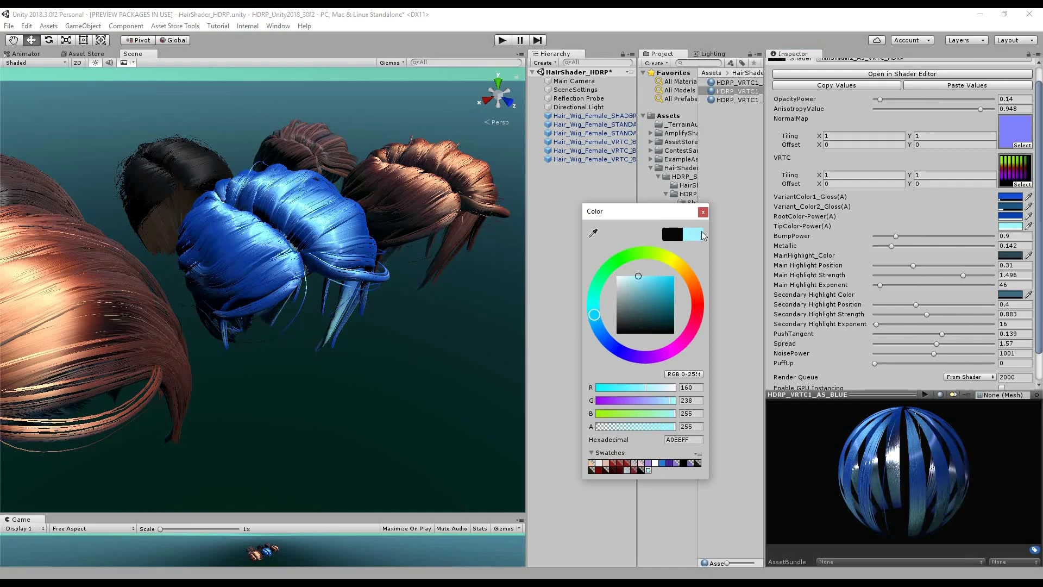
left_click(702, 213)
Set the blue material's gloss alpha to 11 for VariantColor1_Gloss and 21 for Variant_Color2_Gloss.
left_click_drag(415, 244, 443, 205, "alt")
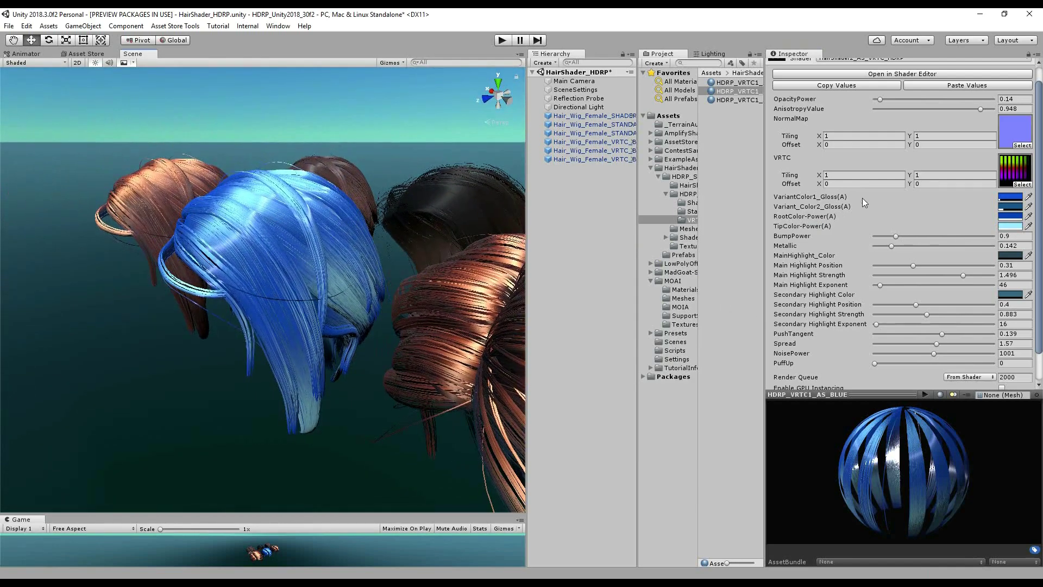
left_click(1011, 198)
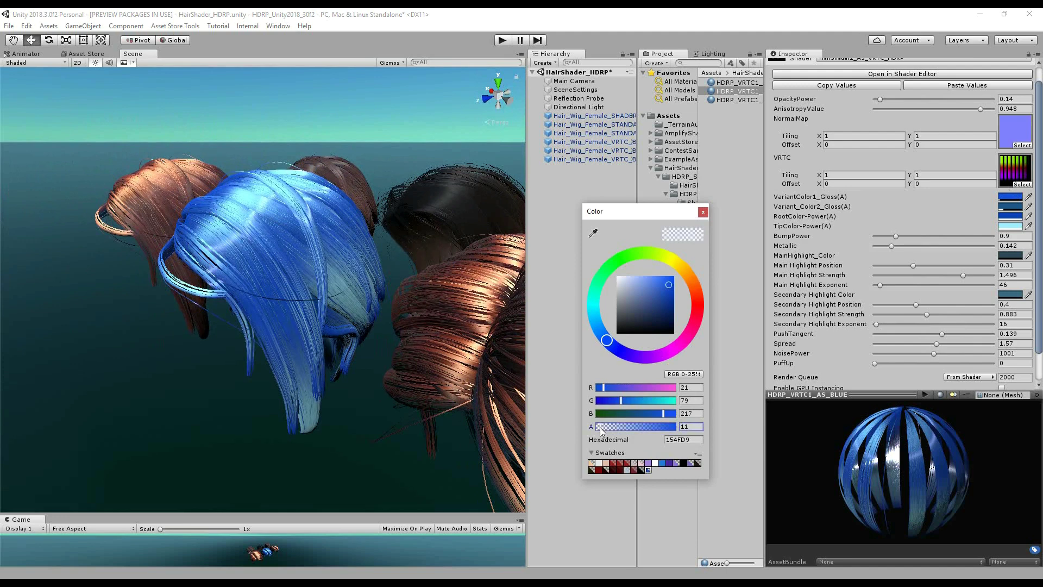
left_click(703, 212)
left_click(1010, 212)
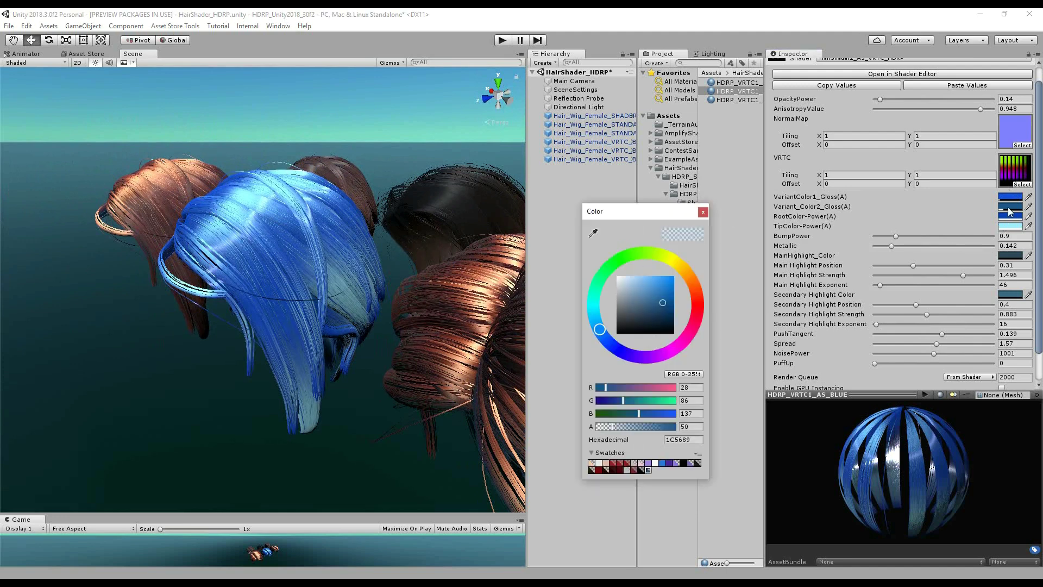
left_click_drag(609, 428, 605, 430)
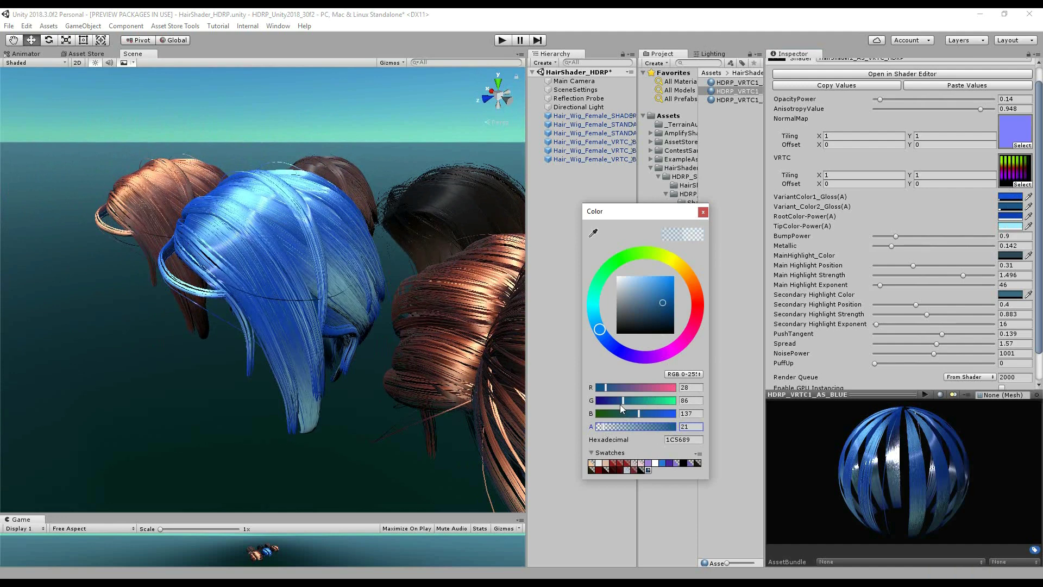
left_click(701, 213)
Set the blue material's Main Highlight Strength to 0.763, Secondary Highlight Strength to 0.223 and AnisotropyValue to 0.86.
left_click_drag(958, 275, 919, 273)
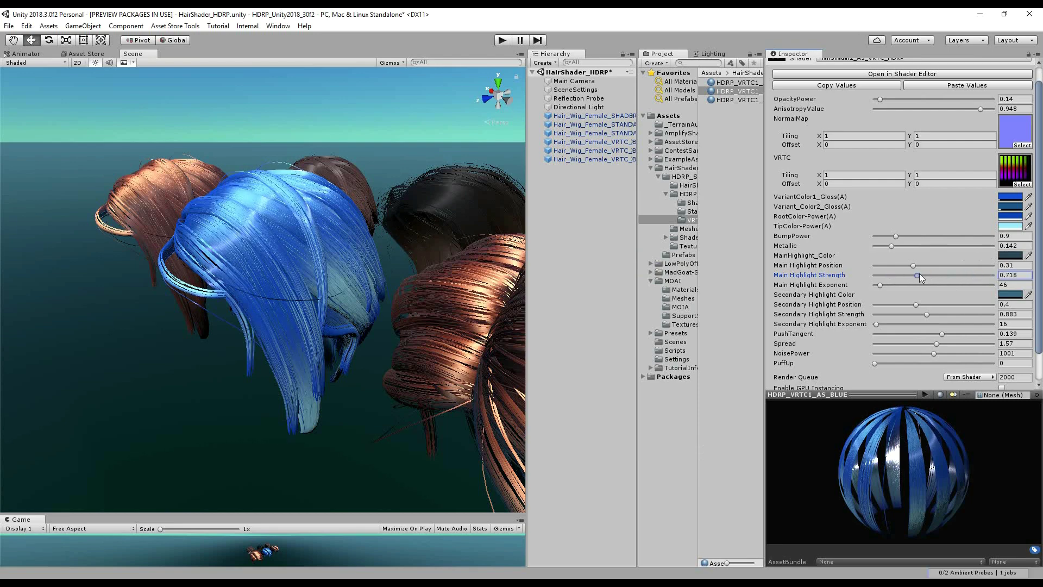
left_click_drag(919, 316, 887, 314)
left_click_drag(380, 293, 431, 308, "alt")
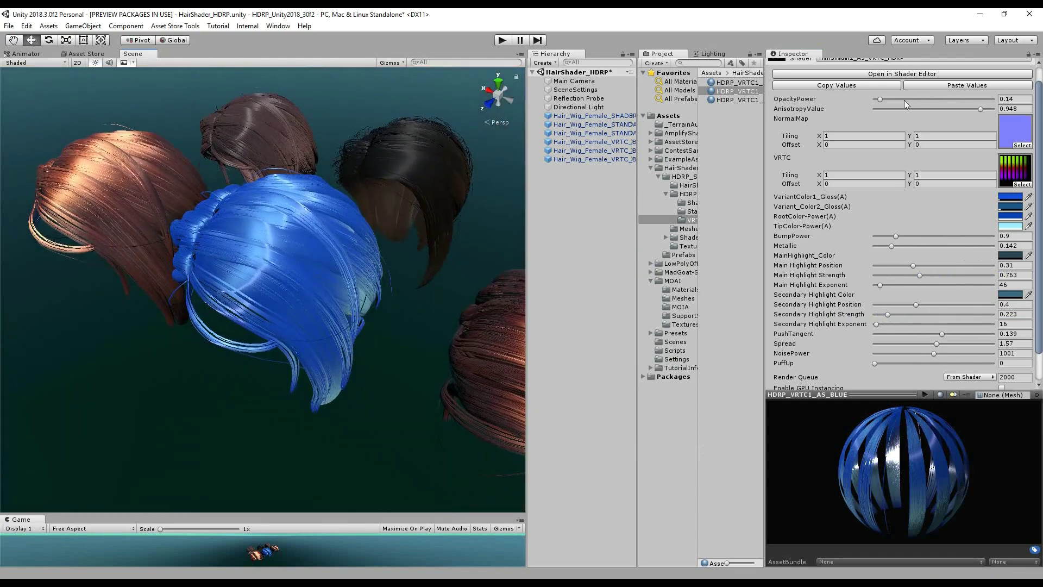
mouse_move(978, 109)
left_mouse_down()
mouse_move(944, 108)
mouse_move(960, 108)
left_mouse_up()
mouse_move(435, 288)
left_mouse_down("alt")
mouse_move(467, 234)
mouse_move(424, 261)
mouse_move(446, 271)
left_mouse_up("alt")
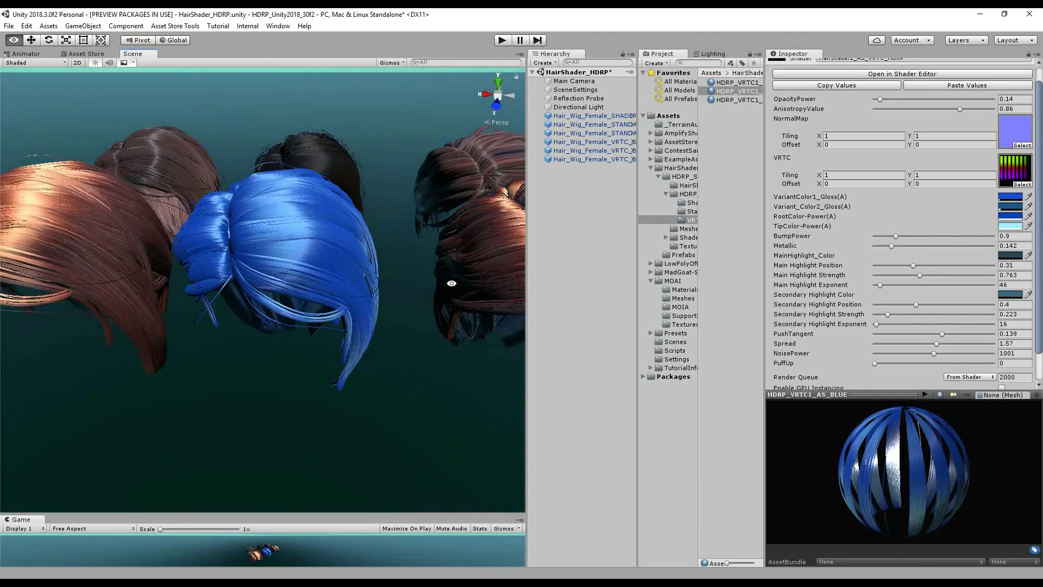
Rotate the Directional Light to 47 on X and -573.32 on Y.
left_click(568, 106)
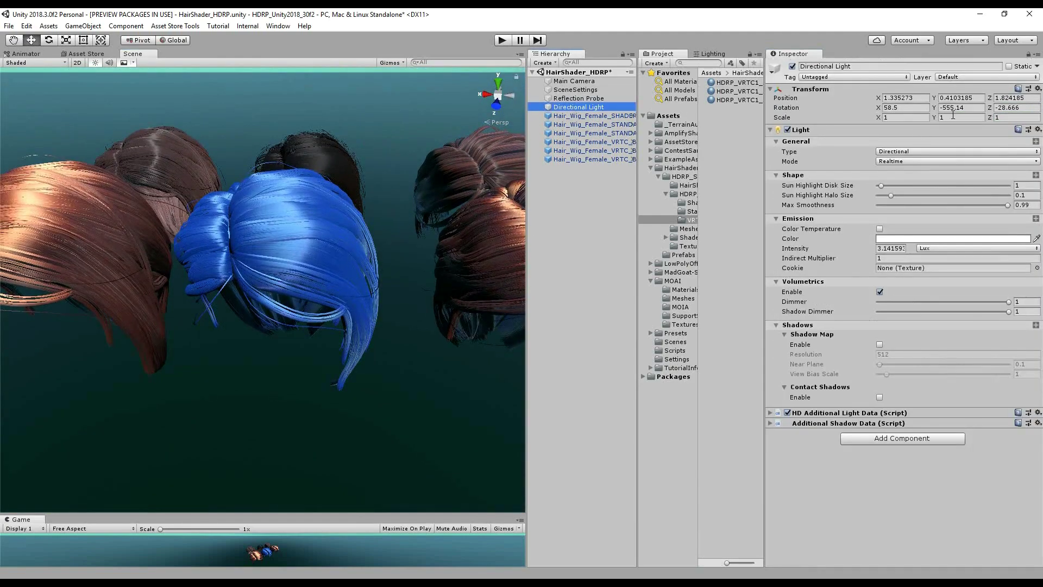
left_click_drag(936, 110, 848, 149)
mouse_move(879, 107)
left_mouse_down()
mouse_move(820, 108)
mouse_move(867, 102)
left_mouse_up()
Try an orange tint on the Directional Light's colour and return it to white.
left_click(891, 239)
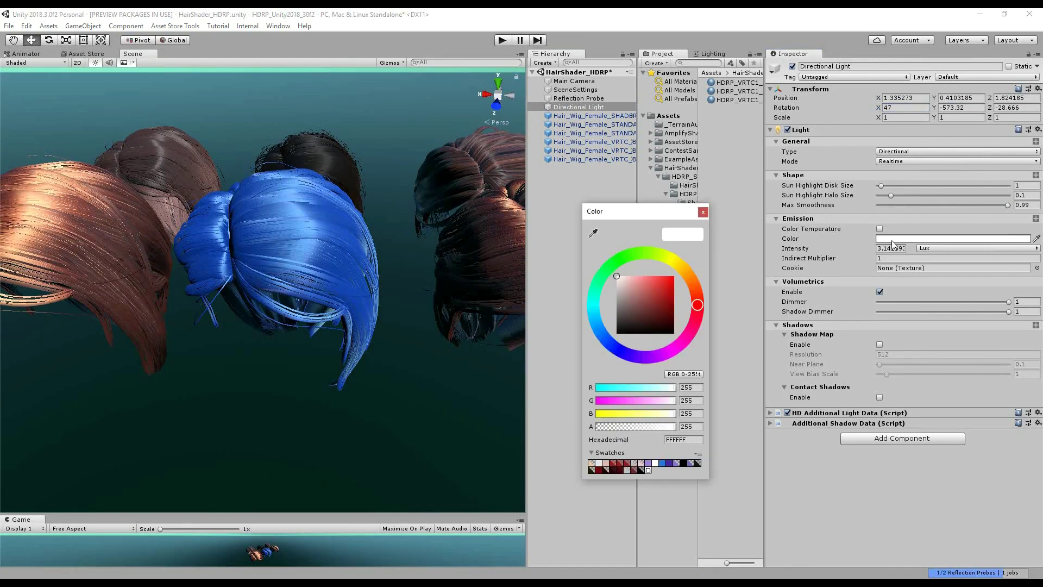
left_click_drag(645, 274, 686, 283)
left_click(695, 285)
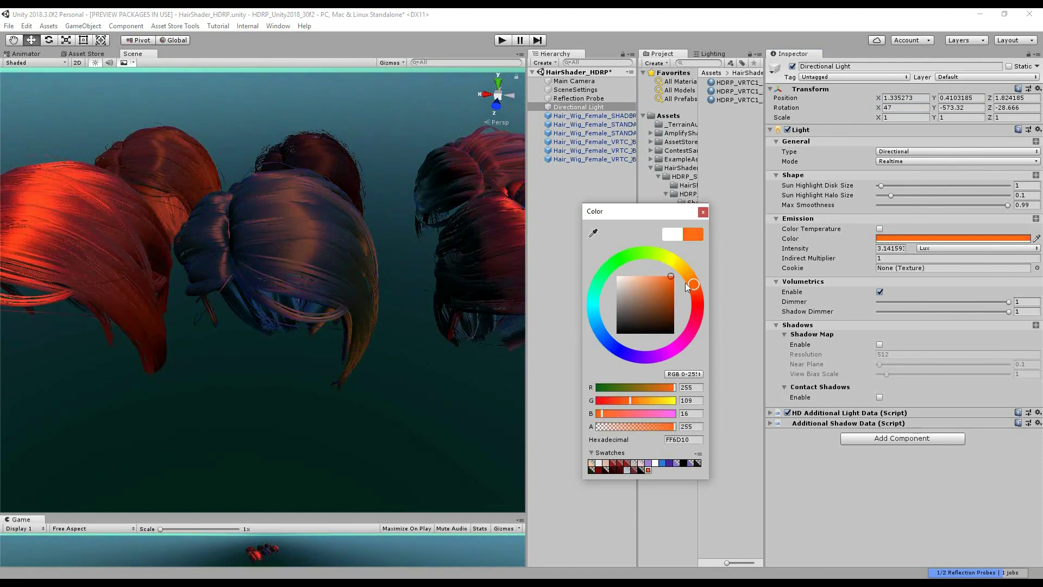
left_click(618, 325)
left_click_drag(619, 325, 615, 249)
left_click(703, 211)
Set the blue material's main highlight to position 0.77, strength 1.55, exponent 153, and its secondary highlight to position 0.72, strength 0.78, exponent 103.
left_click_drag(478, 255, 362, 310, "alt")
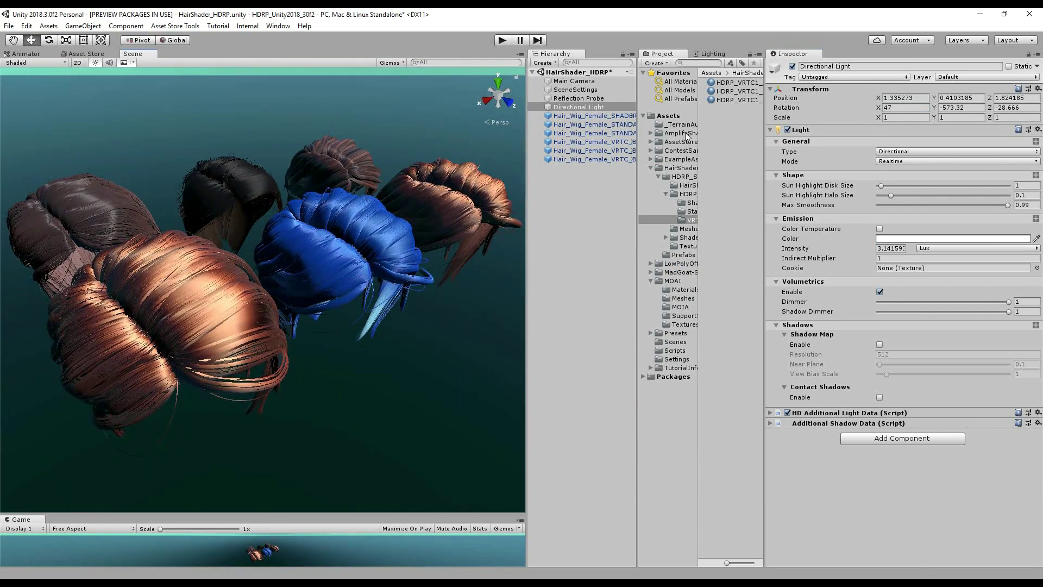
left_click_drag(764, 100, 821, 100)
left_click(772, 90)
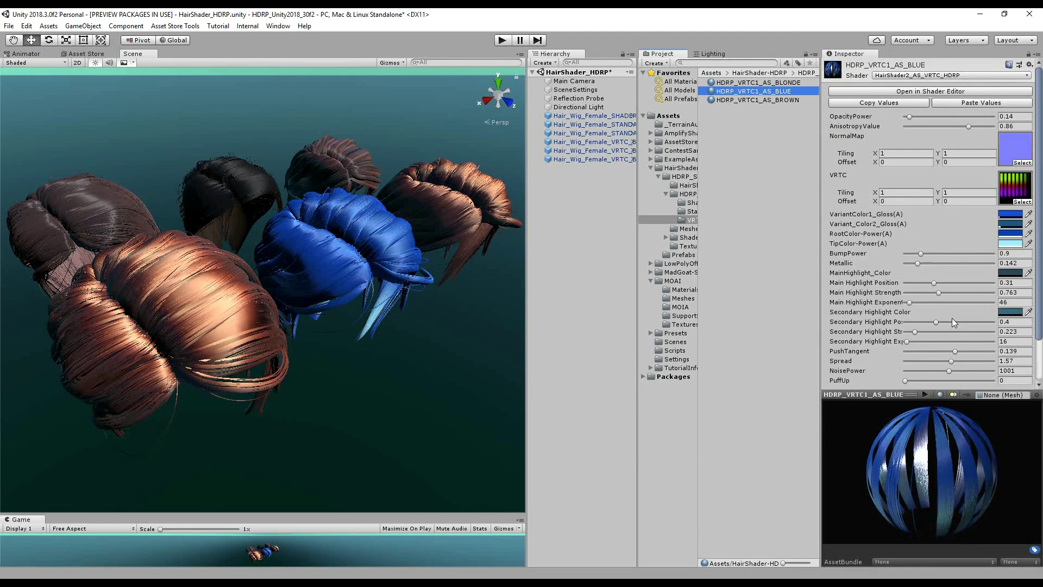
left_click_drag(943, 292, 921, 299)
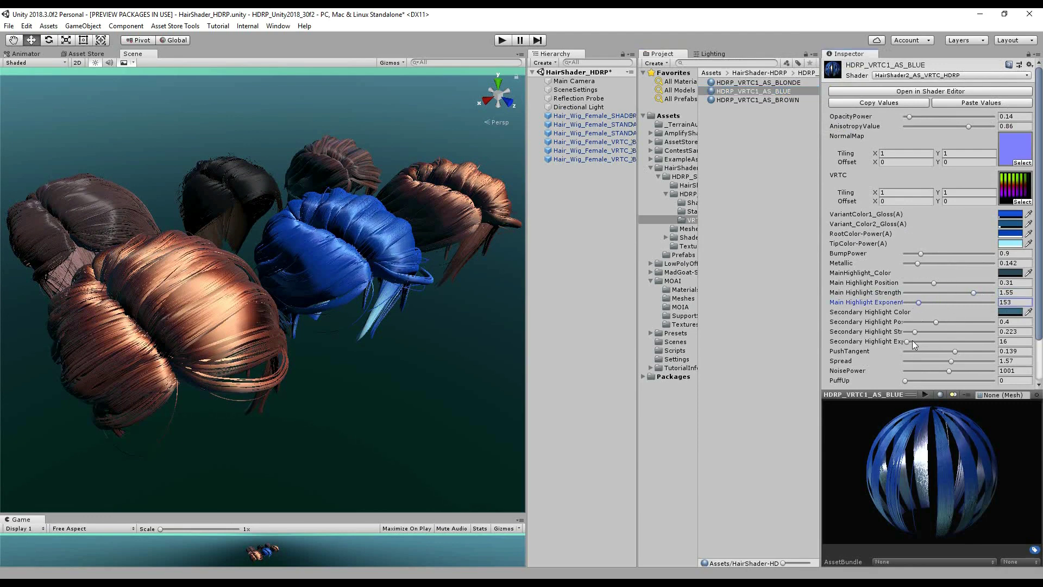
left_click_drag(912, 340, 945, 282)
left_click_drag(315, 271, 369, 260, "alt")
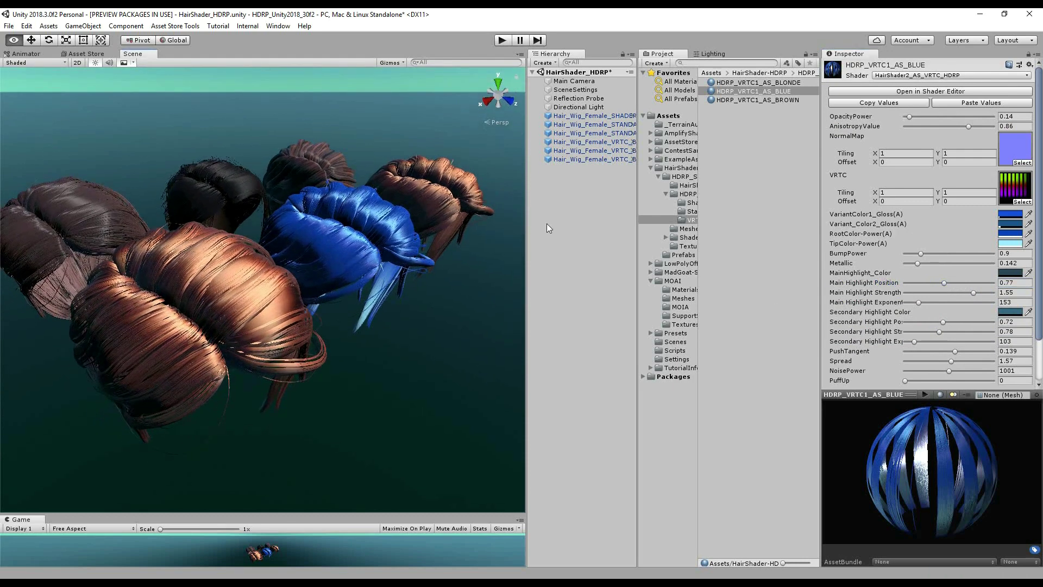
Set the blonde material's VariantColor1_Gloss to golden yellow, hex CCAB12, and its Variant_Color2_Gloss to orange.
left_click(785, 83)
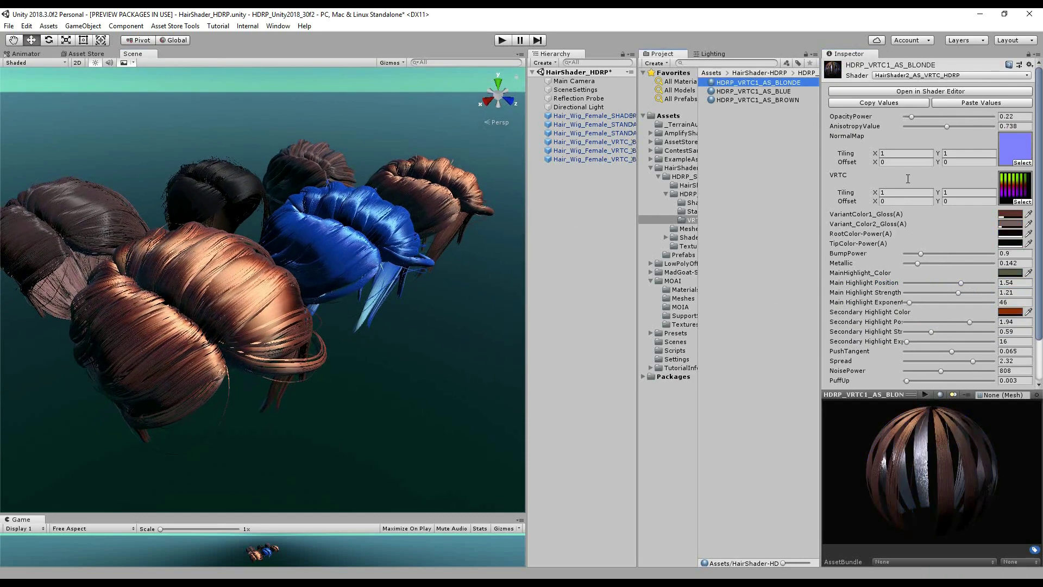
left_click(1011, 213)
left_click(683, 270)
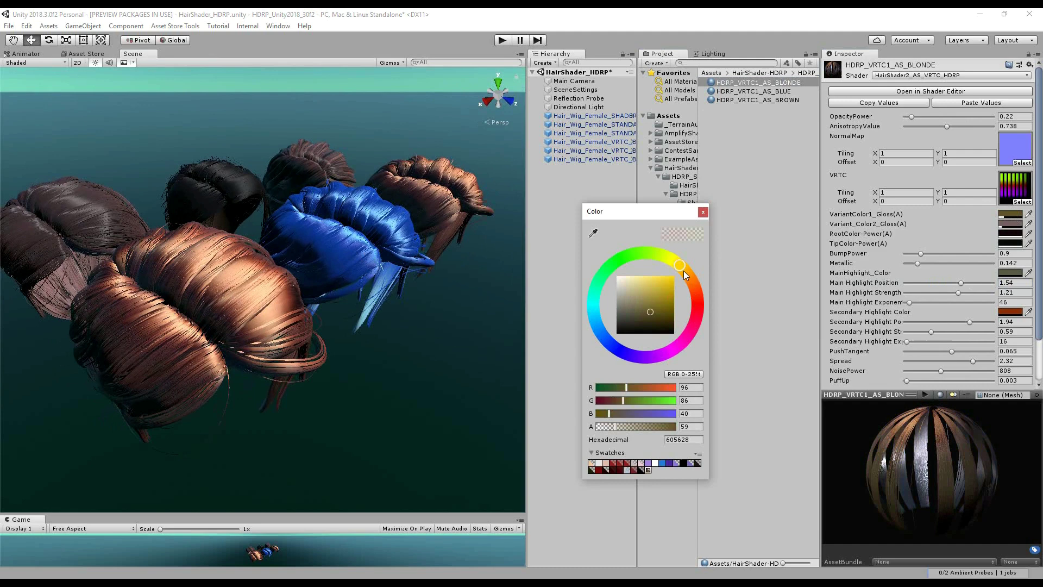
left_click(669, 288)
left_click(710, 200)
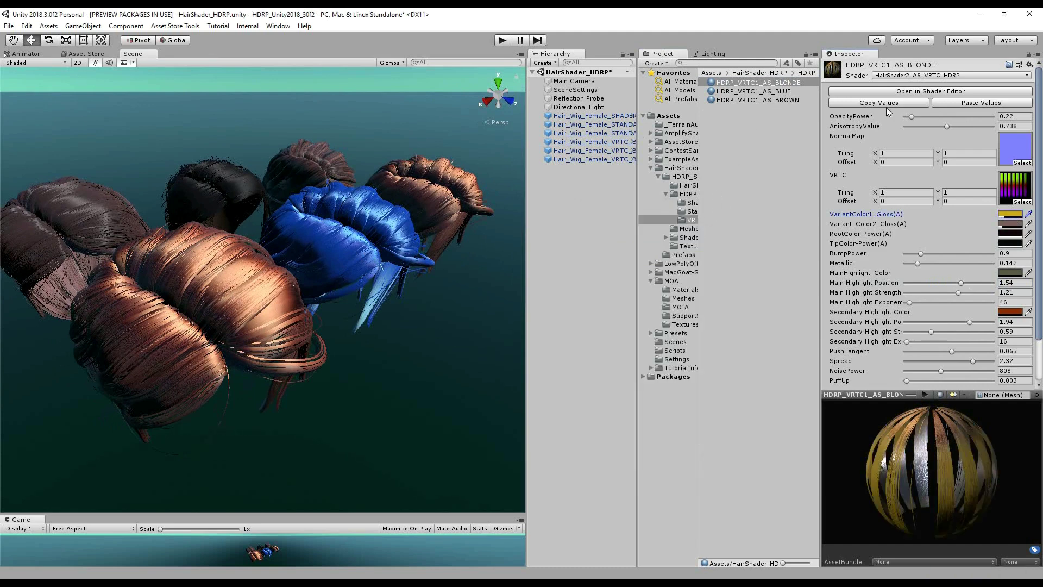
left_click(1011, 223)
left_click(688, 282)
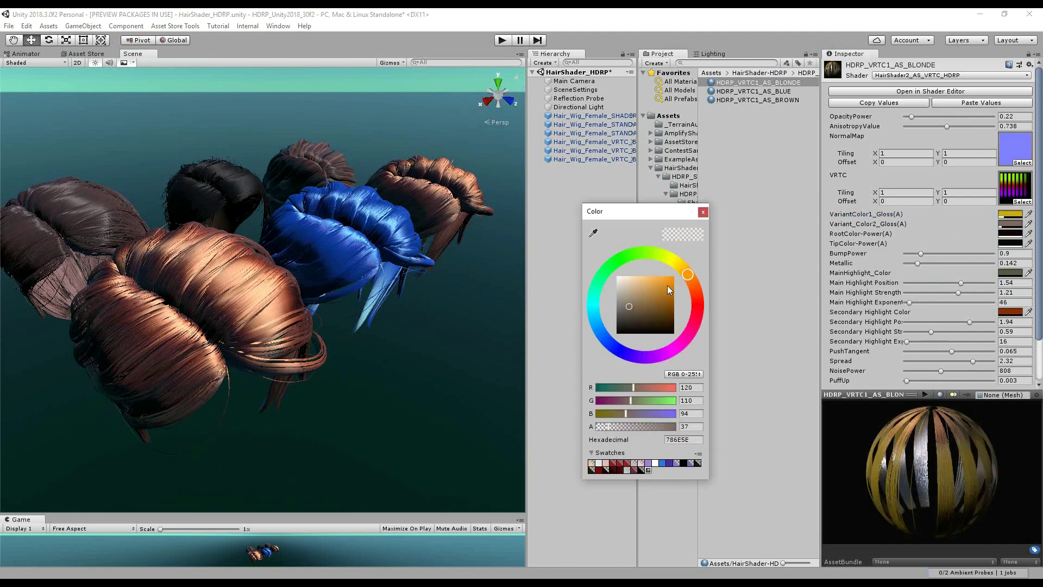
left_click(665, 292)
left_click(703, 211)
Apply the blonde VRTC material to the copper-brown wig at the front of the scene.
left_click_drag(790, 91, 234, 302)
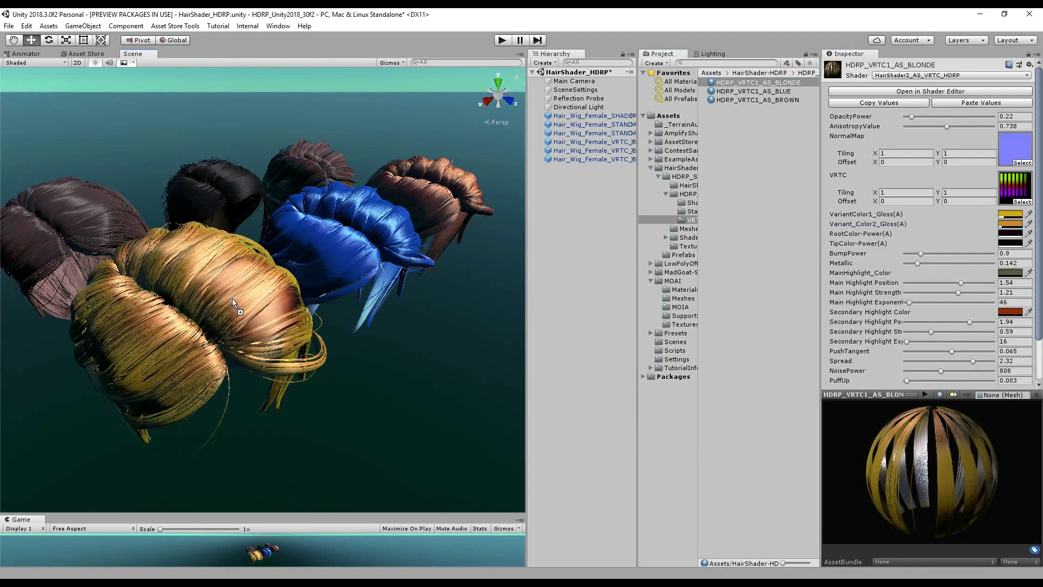
left_click_drag(297, 327, 298, 325)
right_click_drag(298, 325, 304, 307)
Set the blonde material's Secondary Highlight Color to tan, hex B39357, and its MainHighlight_Color to olive, hex 7B6F3E.
left_click(1010, 313)
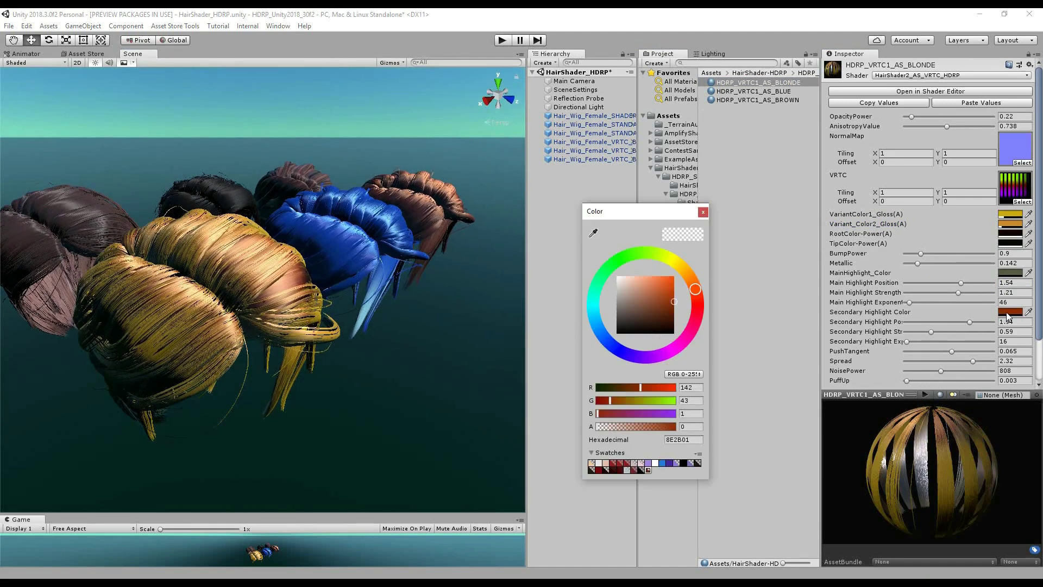
left_click(651, 296)
left_click(693, 282)
left_click(694, 256)
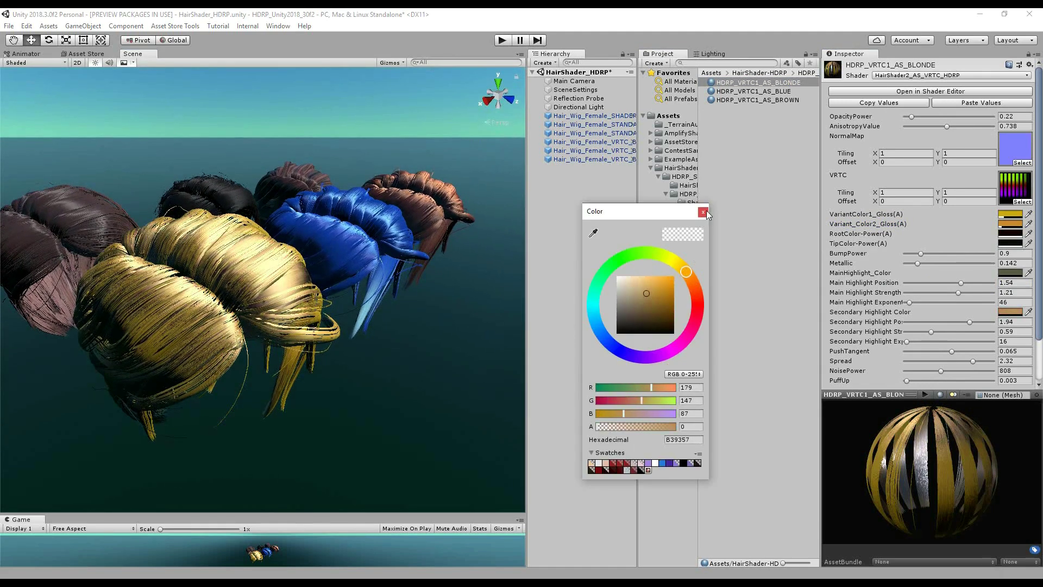
left_click(703, 212)
left_click(1004, 275)
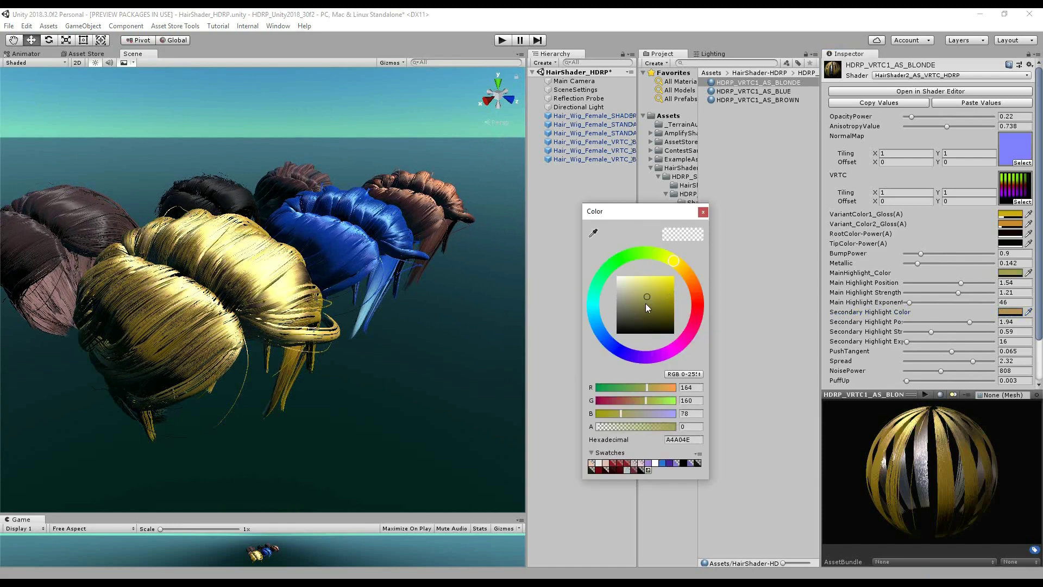
left_click_drag(684, 273, 682, 265)
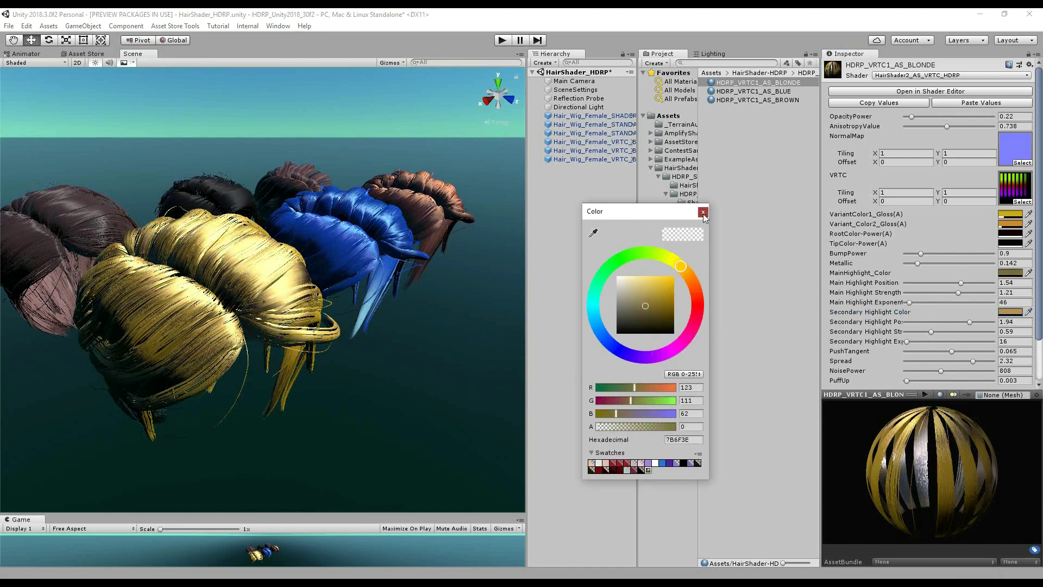
left_click(703, 211)
Mute the blonde material's VariantColor1_Gloss to a desaturated beige, hex A2986C.
left_click_drag(283, 283, 337, 275, "alt")
left_click(1010, 214)
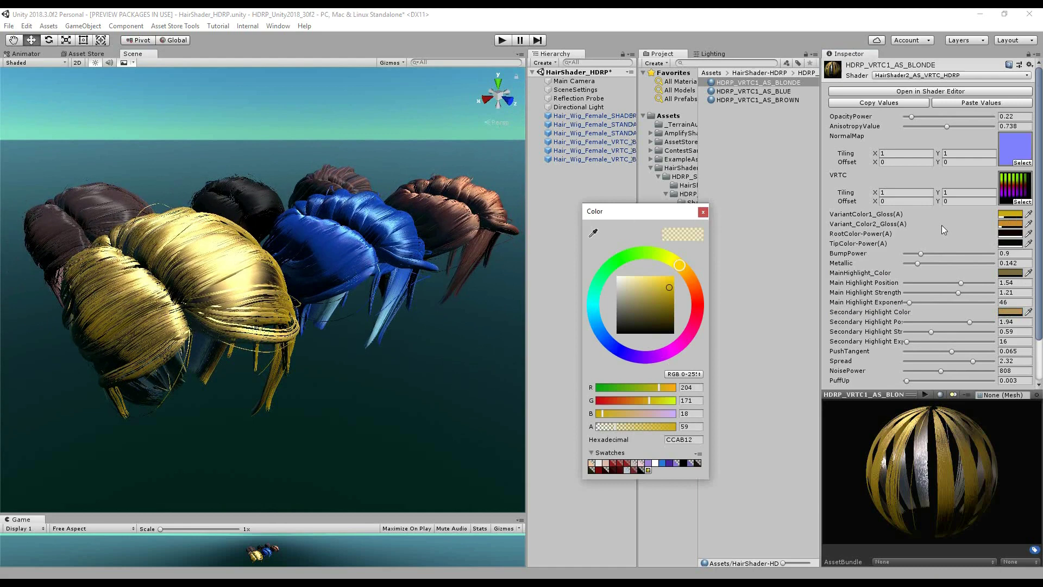
left_click_drag(667, 279, 637, 298)
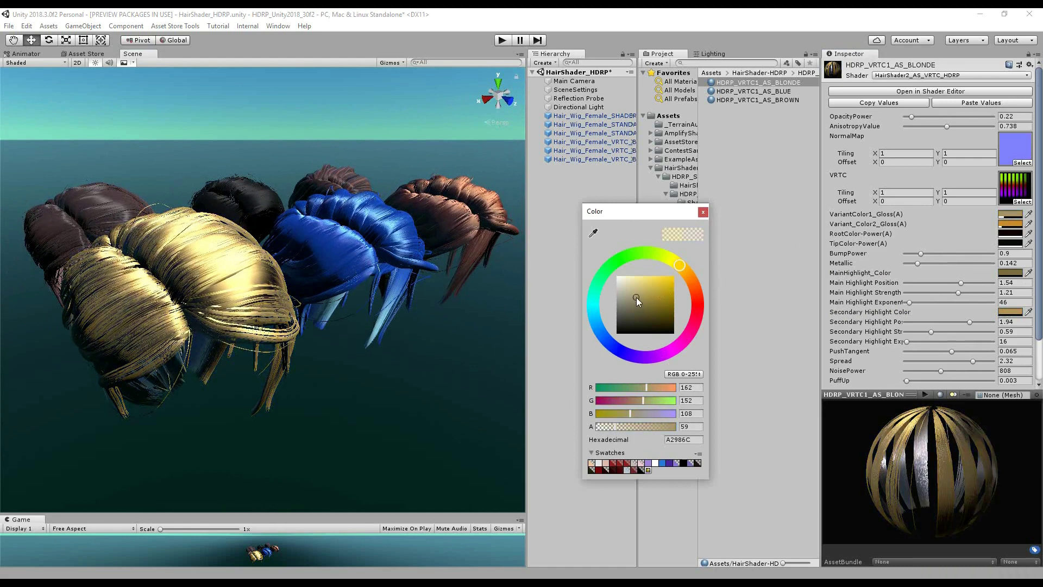
left_click(704, 211)
Set the blonde material's RootColor-Power to a dark olive brown and its TipColor-Power to pale gold, hex AB9F62.
left_click(1019, 234)
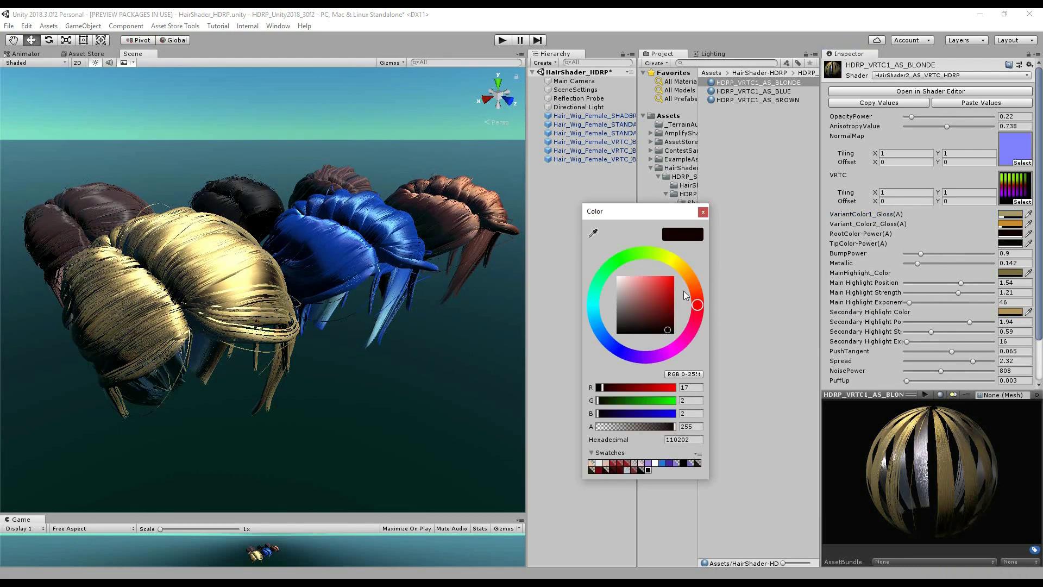
left_click_drag(685, 296, 685, 270)
left_click(645, 318)
left_click(703, 212)
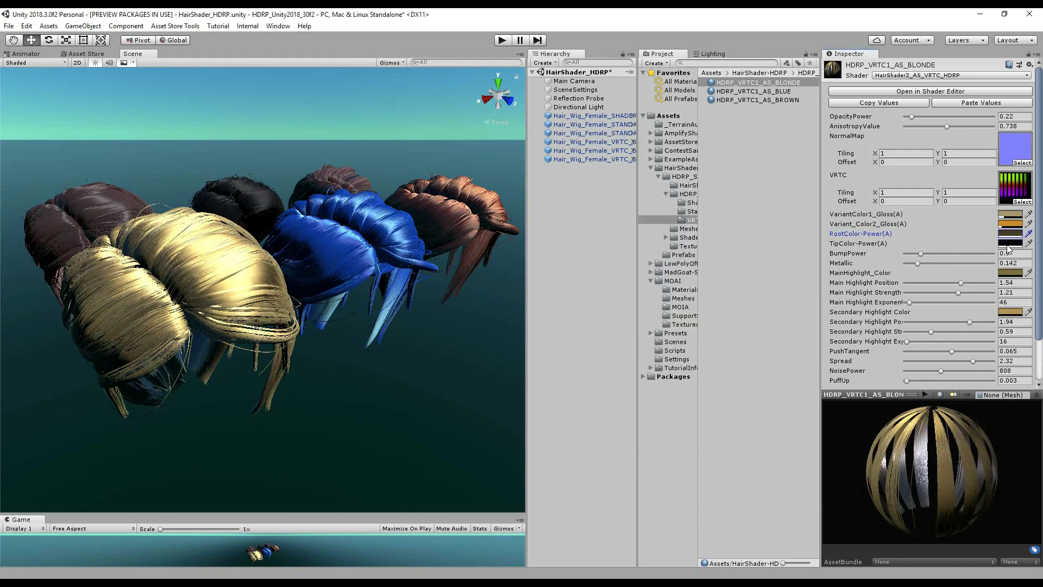
left_click(1010, 244)
left_click(683, 269)
left_click_drag(640, 285, 641, 295)
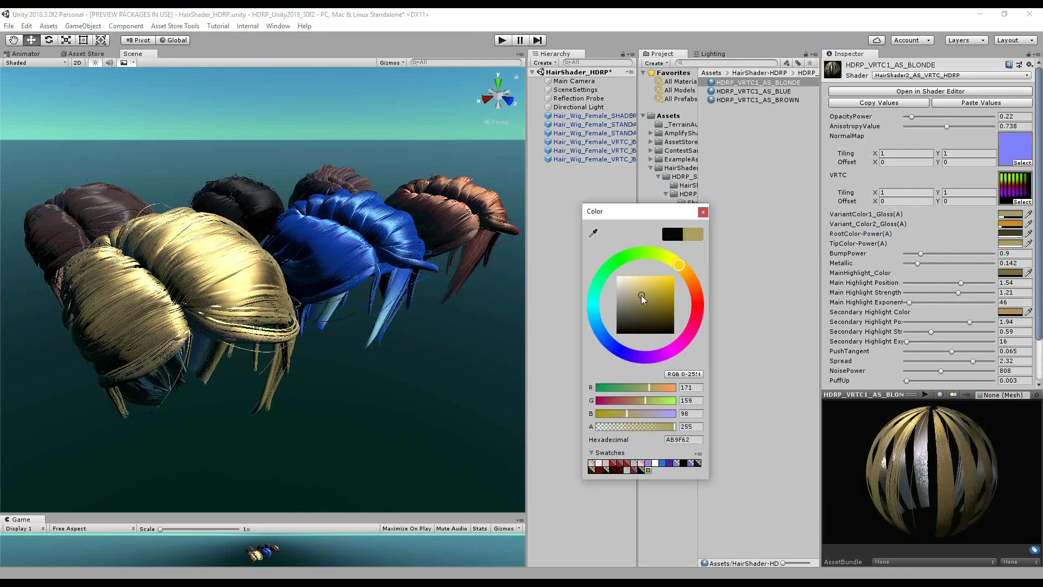
left_click(703, 212)
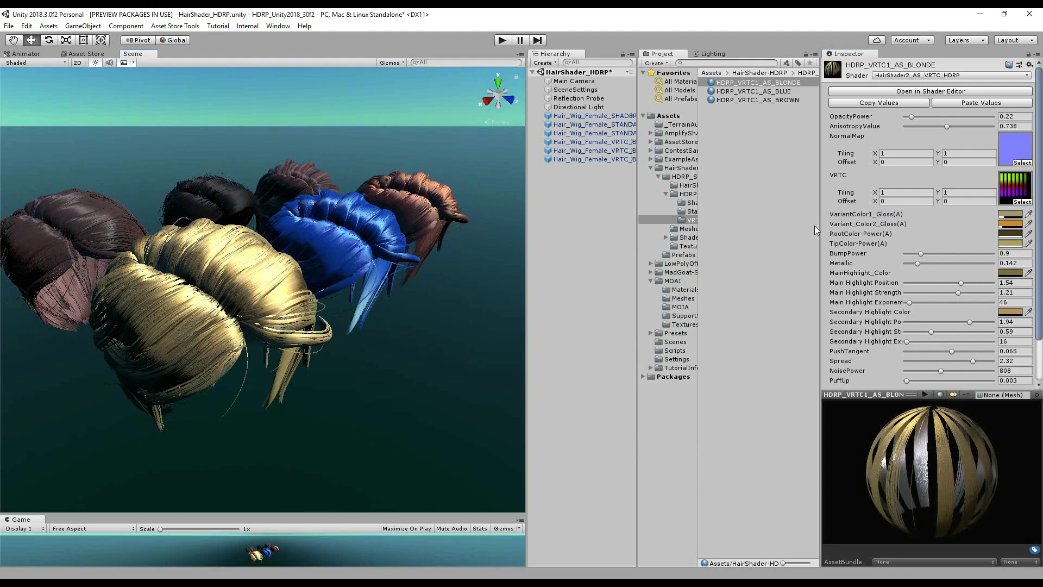
Set the blonde material's Main Highlight Strength to 0.45 and Secondary Highlight Strength to 0.27.
left_click_drag(958, 293, 925, 292)
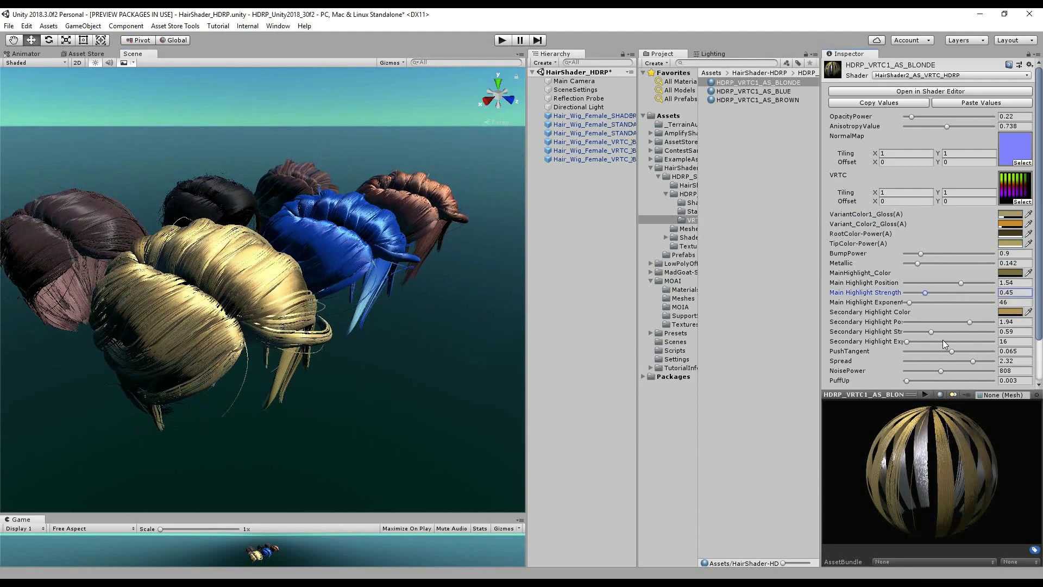
left_click_drag(931, 331, 920, 332)
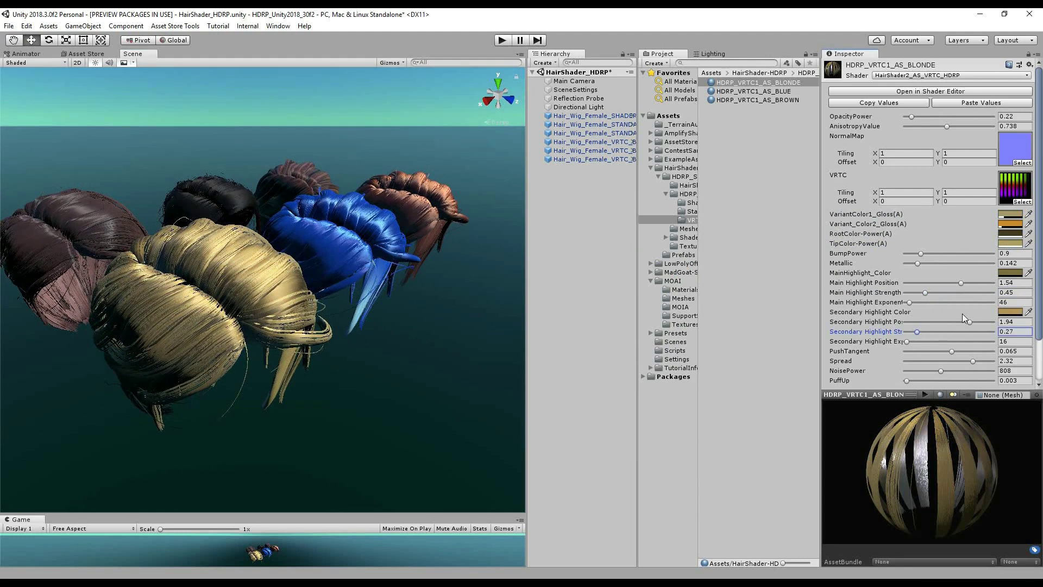
Set the blonde material's BumpPower to 0.65, PushTangent to 0.11, Spread to 1.92, NoisePower to 454 and Secondary Highlight Exponent to 97.
left_click(918, 253)
left_click_drag(918, 253, 916, 255)
mouse_move(941, 370)
left_mouse_down()
mouse_move(898, 374)
mouse_move(963, 368)
mouse_move(937, 352)
mouse_move(972, 351)
mouse_move(915, 342)
left_mouse_up()
left_click(967, 362)
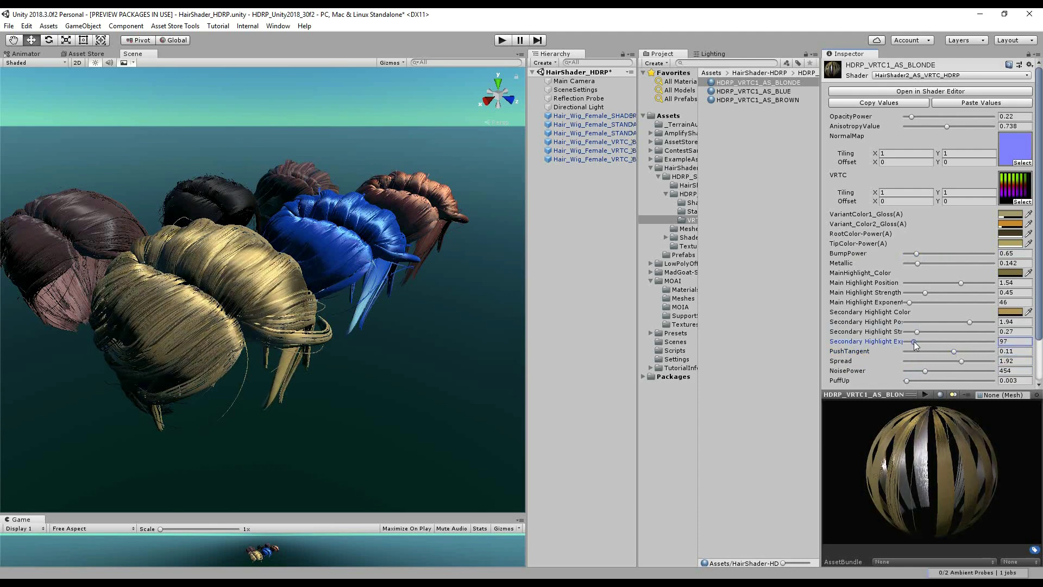
Lighten the blonde material's RootColor-Power to a muted olive gold, hex 7E6B37.
left_click(1012, 235)
left_click_drag(644, 331, 650, 305)
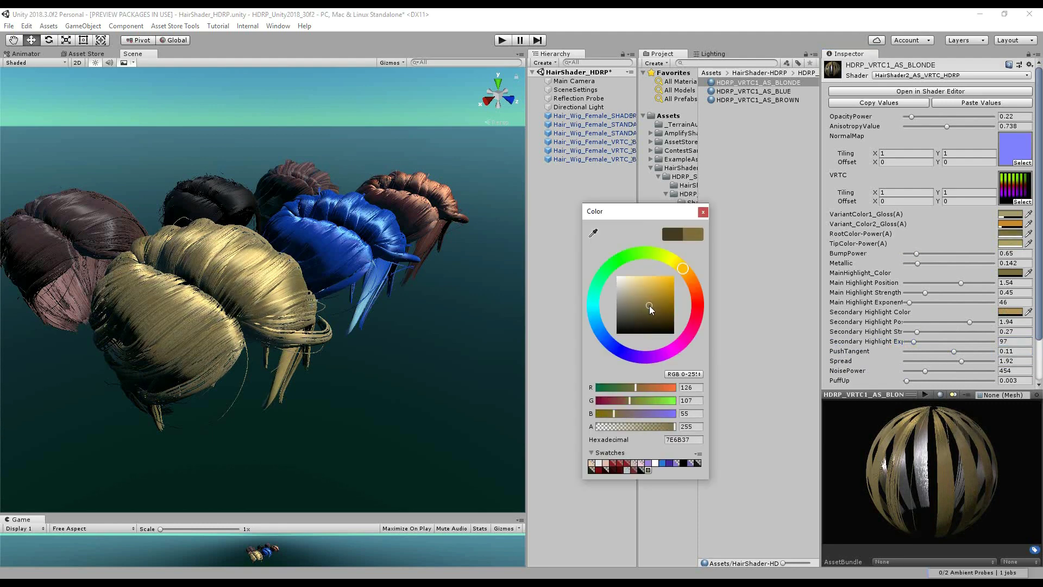
left_click(703, 212)
Darken the blonde material's Variant_Color2_Gloss to olive, hex 665B22, and raise its Metallic value.
left_click_drag(234, 304, 337, 333, "alt")
right_click_drag(338, 333, 262, 313, "alt")
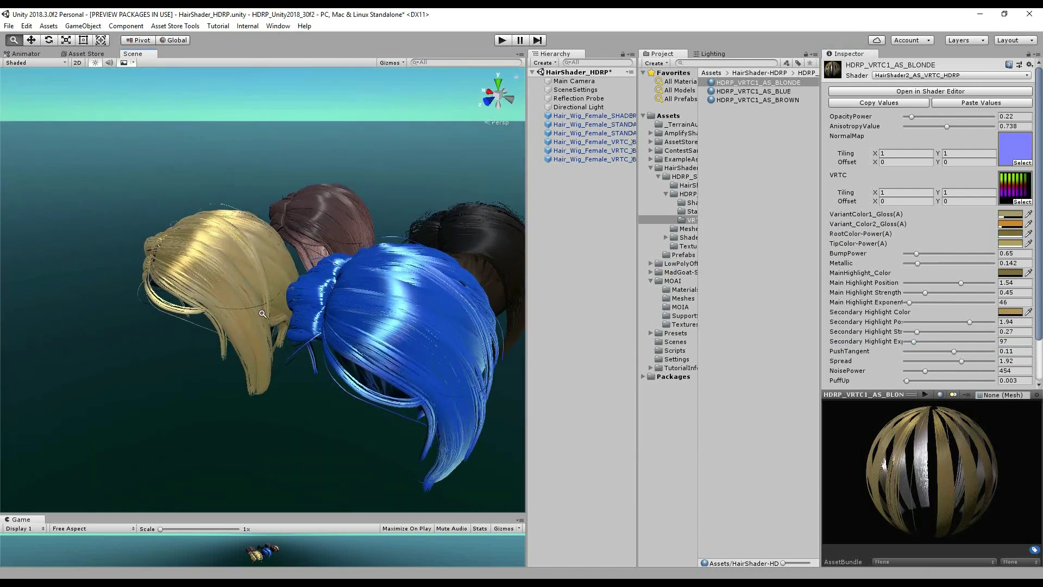
left_click_drag(262, 314, 326, 318, "alt")
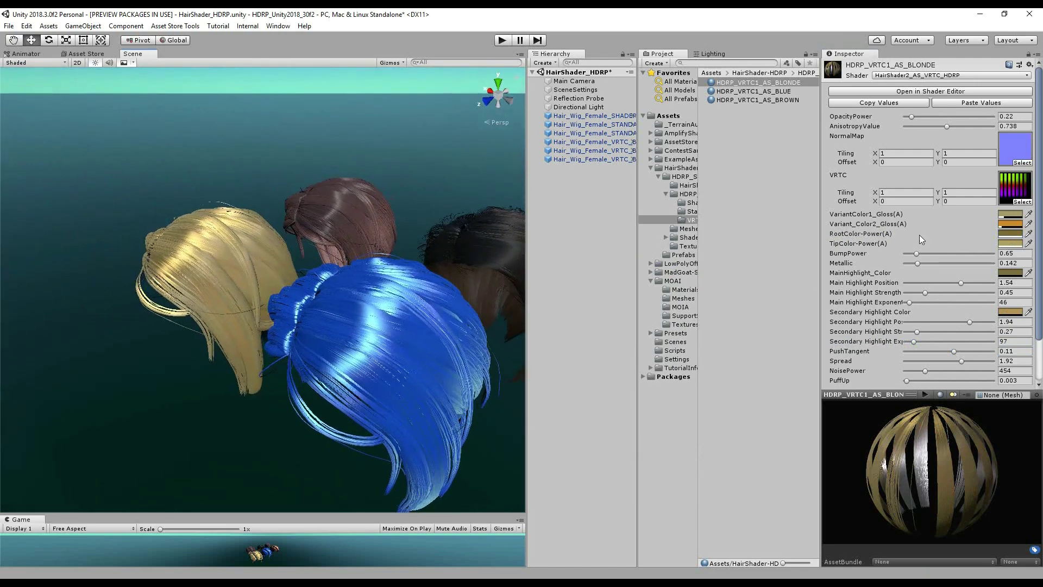
left_click(1012, 223)
mouse_move(686, 276)
left_mouse_down()
mouse_move(677, 266)
mouse_move(655, 310)
left_mouse_up()
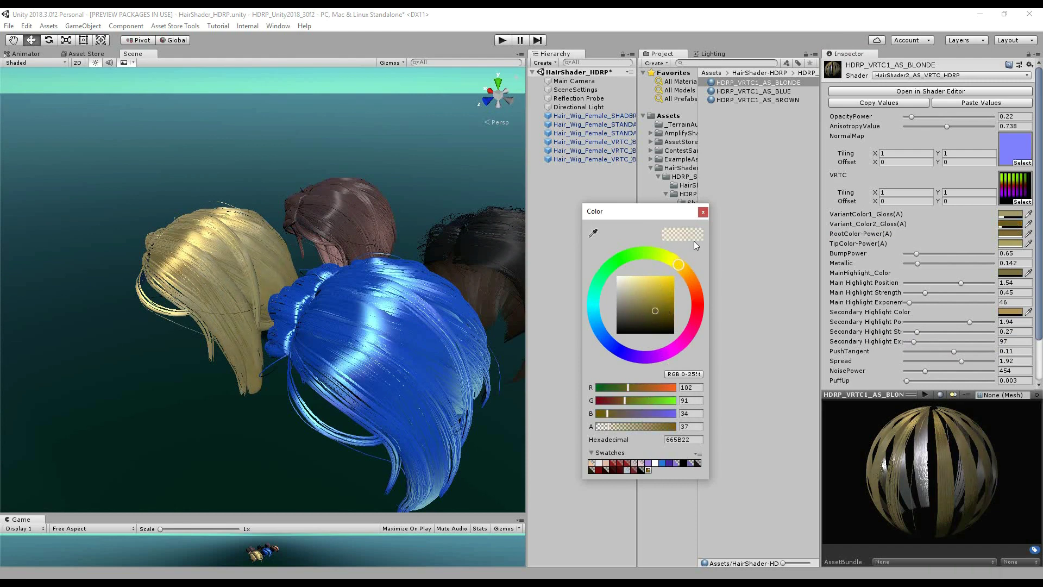
left_click(704, 213)
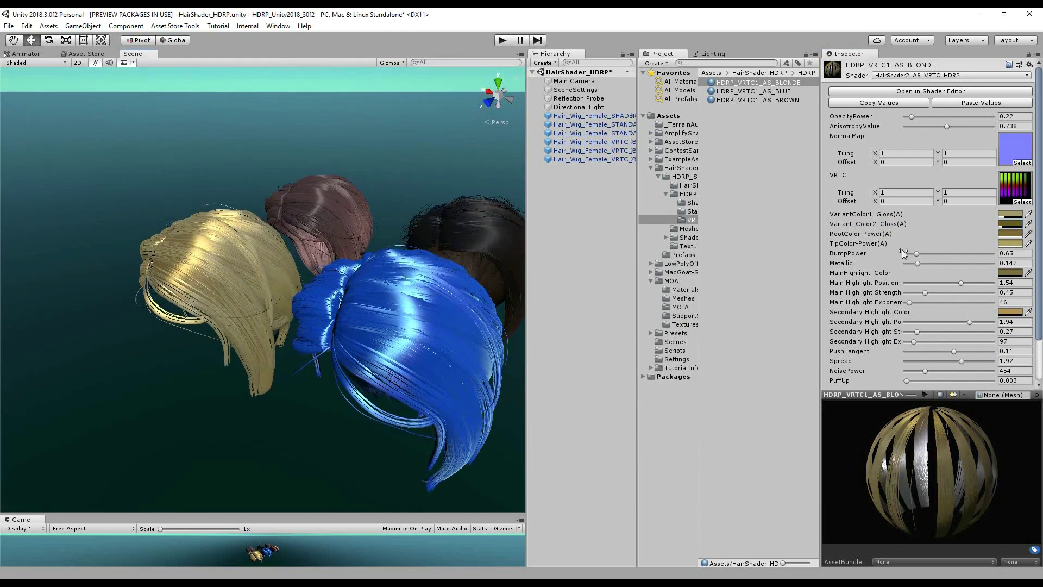
mouse_move(915, 264)
left_mouse_down()
mouse_move(974, 263)
mouse_move(918, 264)
mouse_move(954, 263)
mouse_move(945, 263)
left_mouse_up()
Mute the VariantColor1_Gloss of the HDRP_VRTC1_AS_BLUE material to a desaturated navy, hex 293F74.
left_click(785, 92)
left_click(1010, 216)
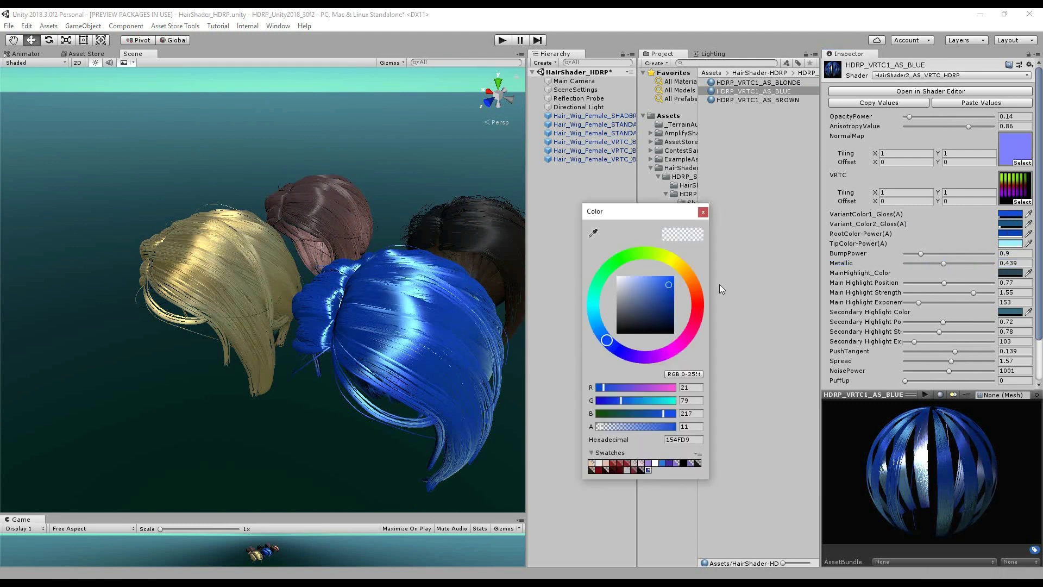
mouse_move(663, 291)
left_mouse_down()
mouse_move(647, 302)
mouse_move(648, 314)
mouse_move(655, 310)
left_mouse_up()
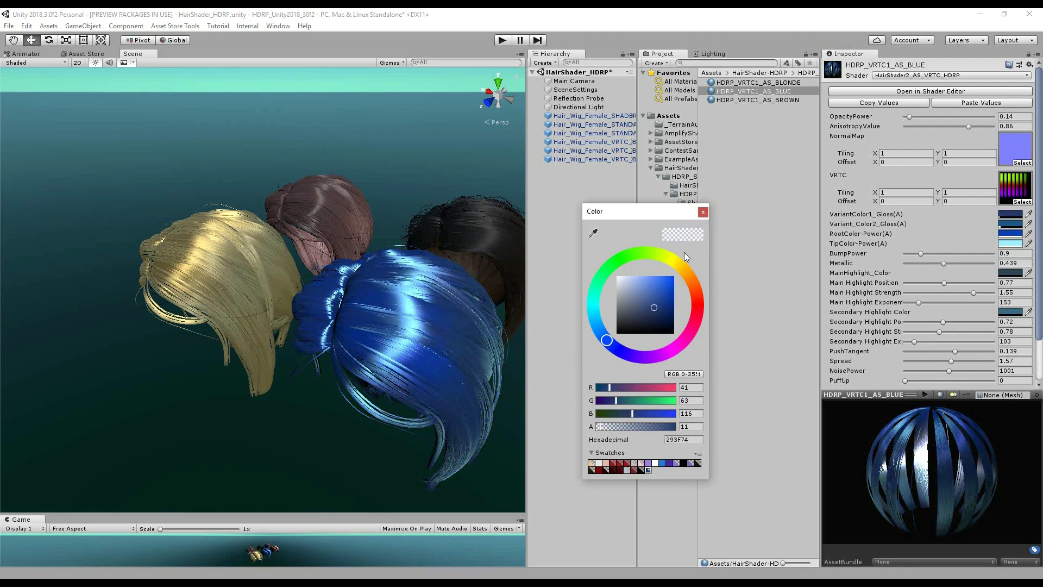
left_click(703, 212)
Soften the blue material's RootColor-Power to a lighter blue, hex 3060C6.
left_click(1011, 234)
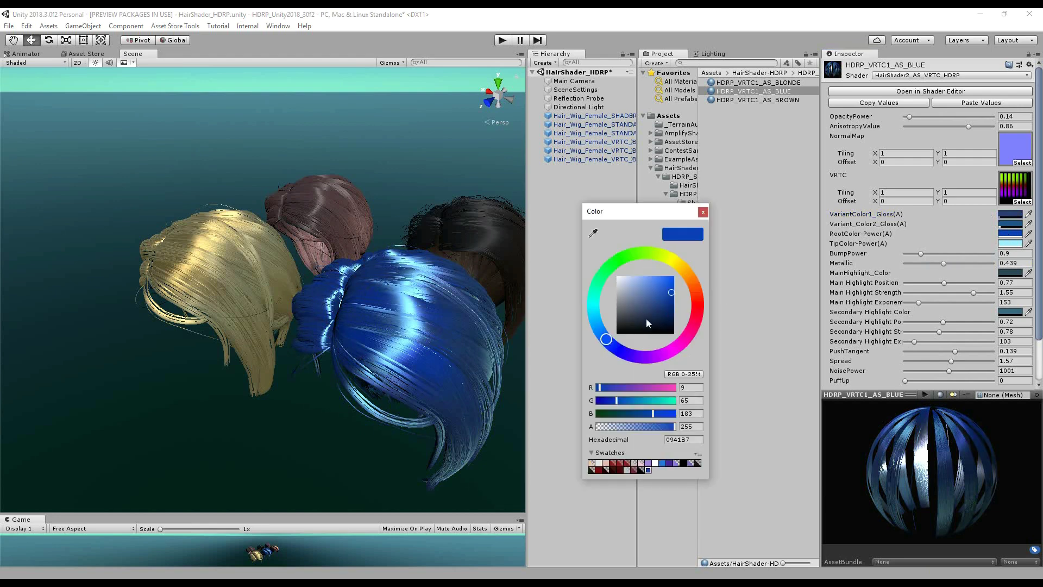
mouse_move(667, 294)
left_mouse_down()
mouse_move(647, 288)
mouse_move(662, 292)
left_mouse_up()
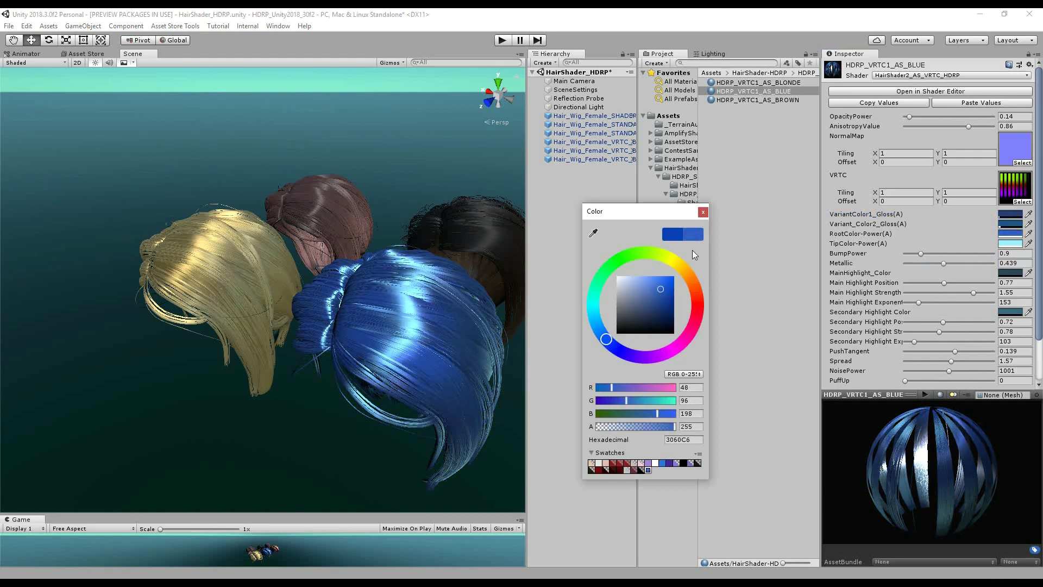
left_click(703, 212)
Locate the HairVRTC_A texture used by the blue material's VRTC slot and examine its channels in an enlarged preview.
left_click_drag(348, 304, 292, 373, "alt")
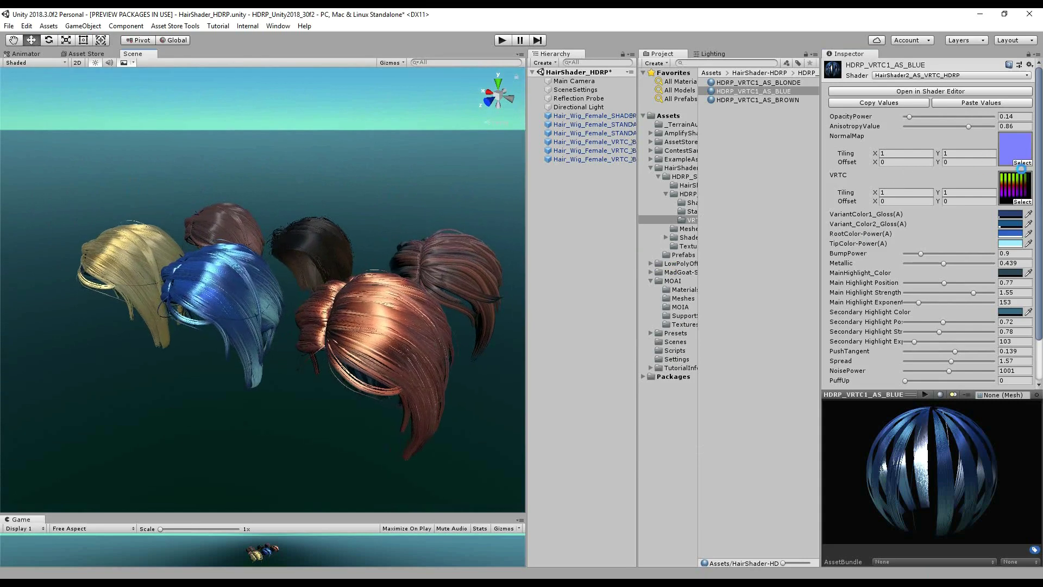
left_click(1006, 187)
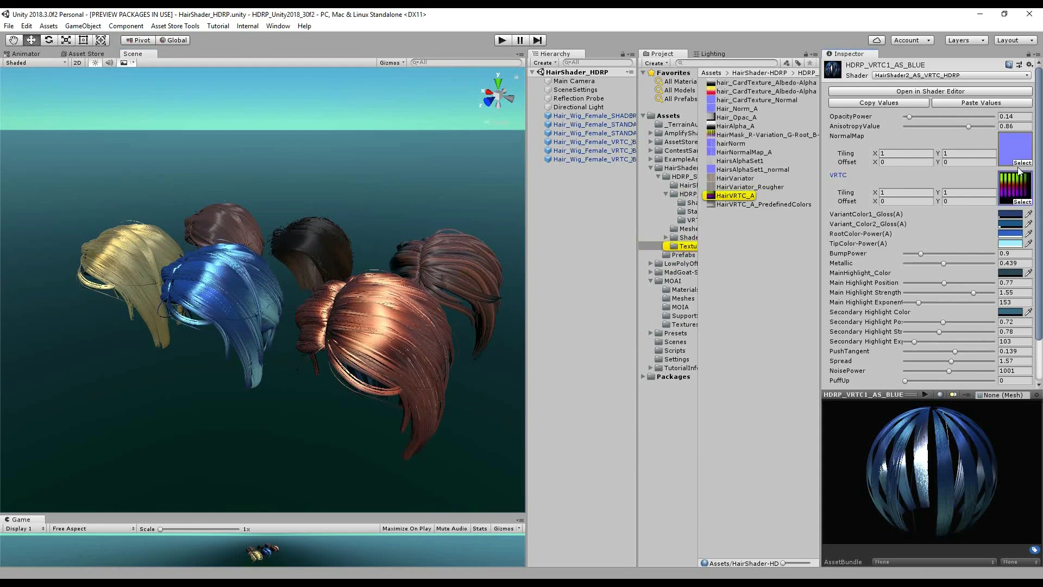
left_click(734, 196)
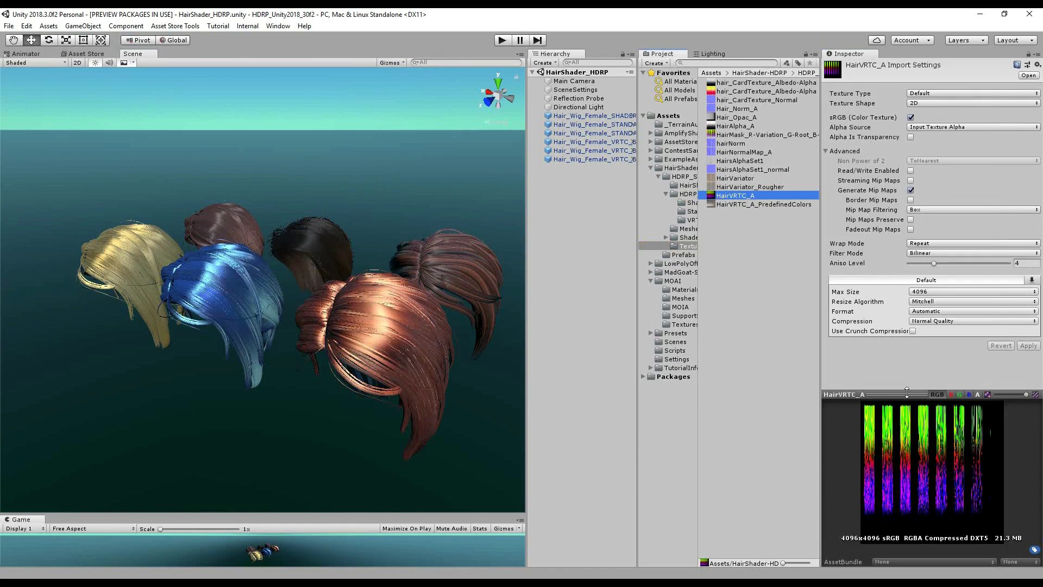
left_click_drag(907, 392, 907, 312)
left_click_drag(820, 350, 761, 354)
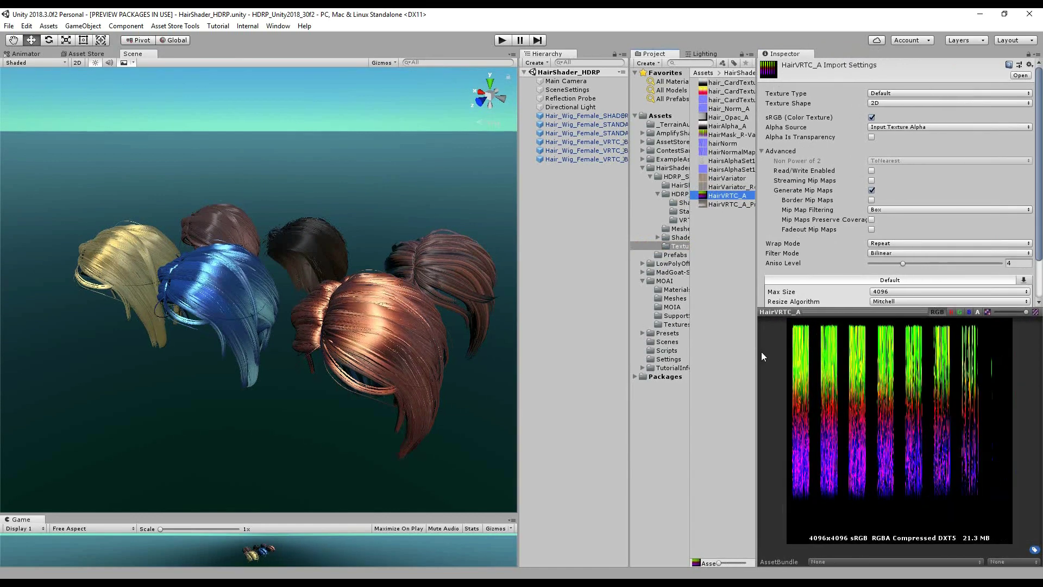
left_click_drag(887, 311, 886, 283)
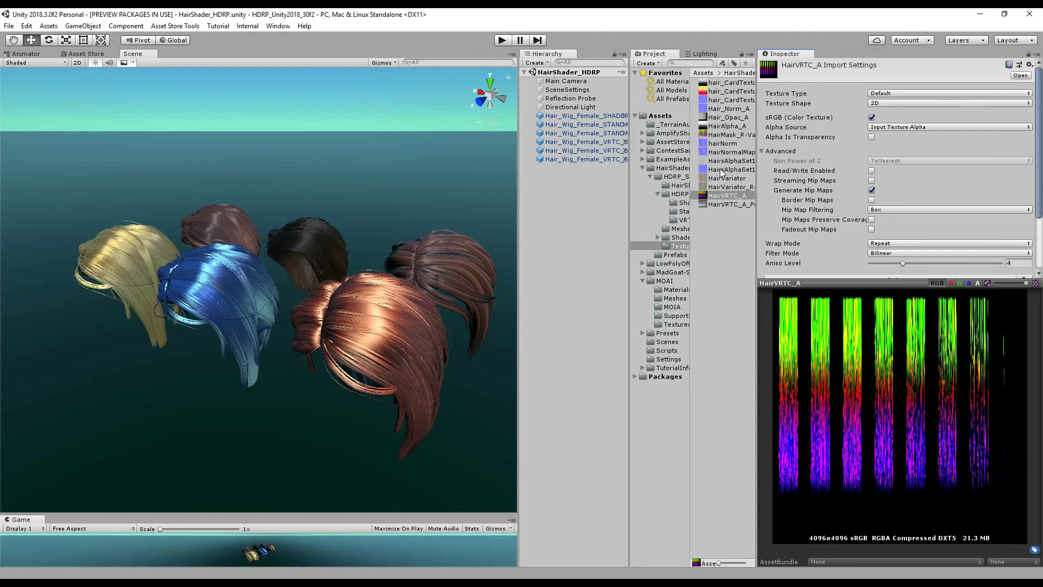
Widen the Scene view and examine the retuned blonde and blue wigs beside the other wigs from another angle.
left_click_drag(315, 215, 407, 218, "alt")
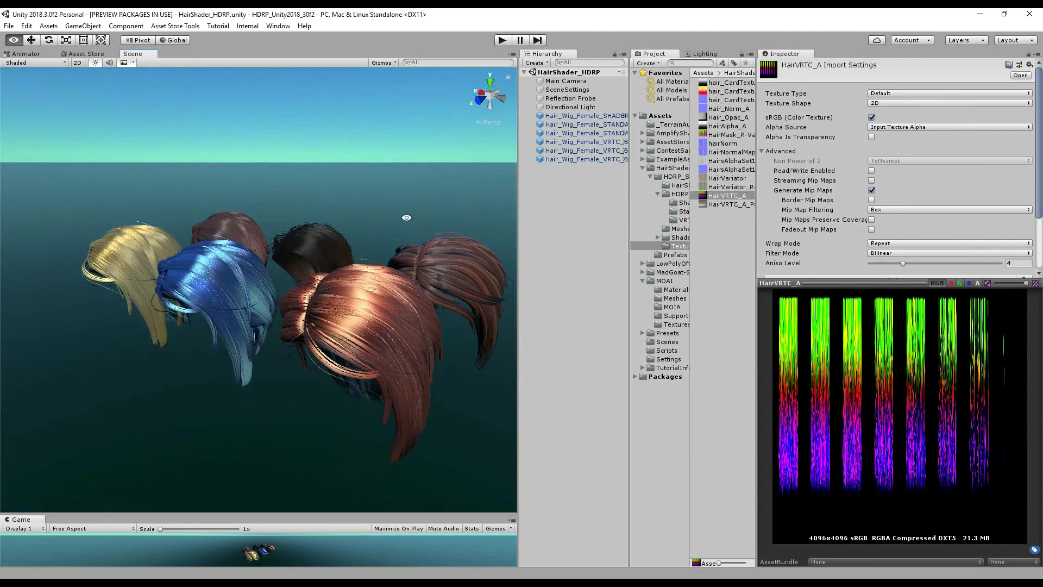
left_click_drag(518, 249, 341, 305)
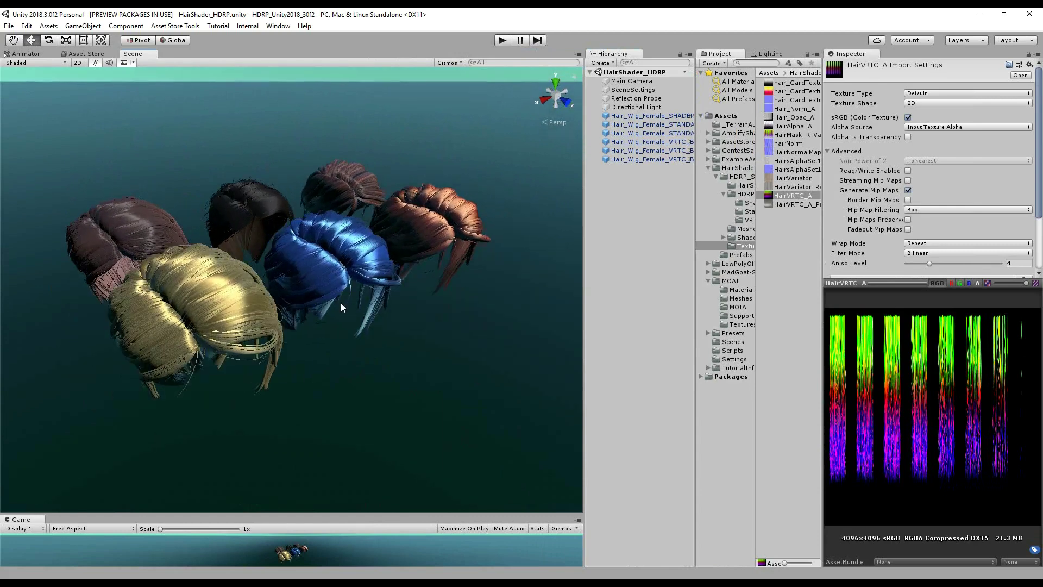